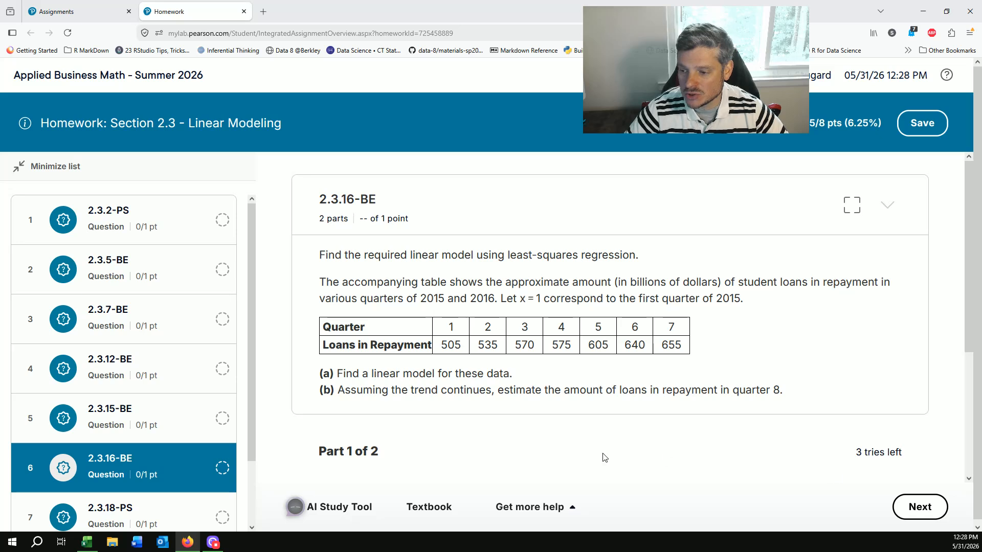
Step: Switch to the blank Excel workbook, maximize it and enlarge the sheet to 210%
{"action": "left_click", "coordinate": [87, 542]}
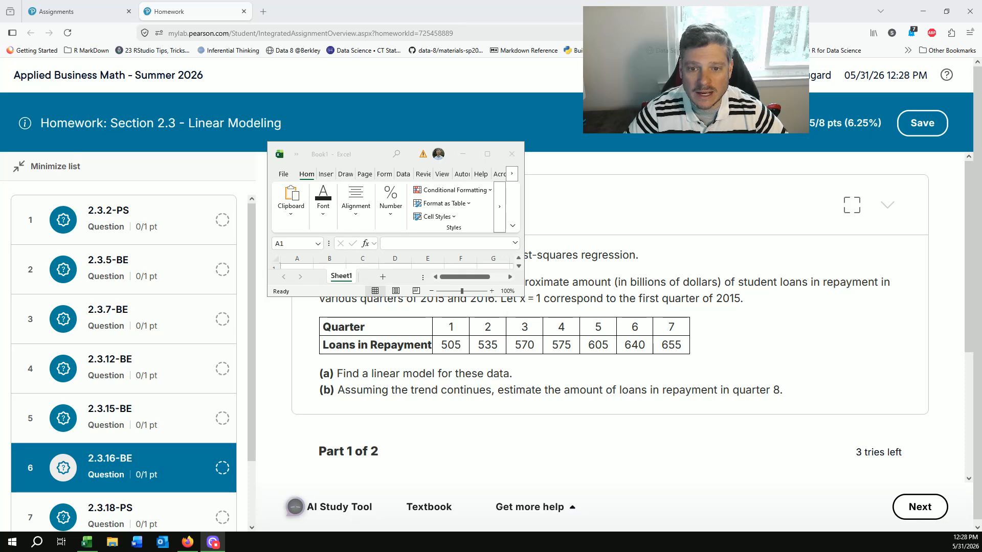
{"action": "left_click", "coordinate": [486, 154]}
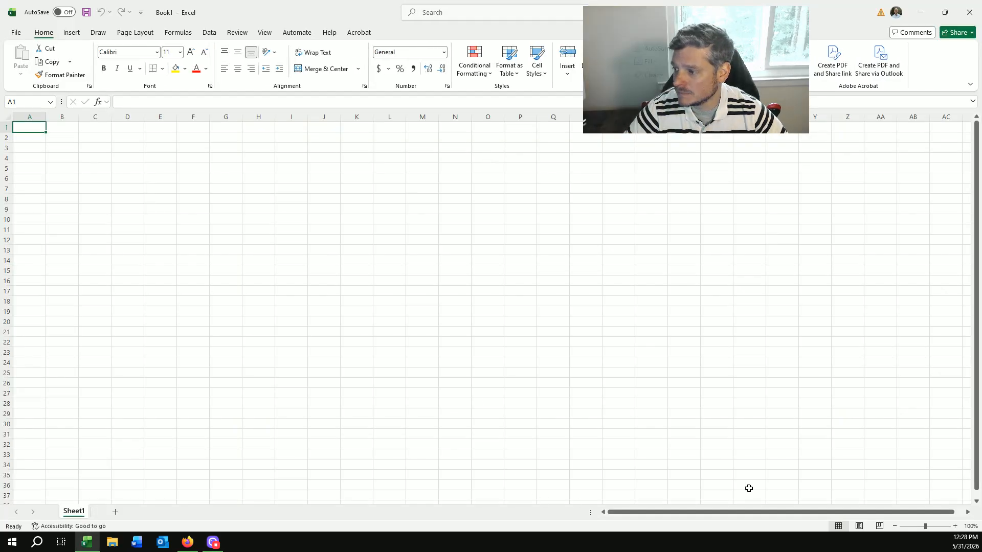
{"action": "left_click", "coordinate": [955, 527]}
{"action": "left_click", "coordinate": [955, 527]}
{"action": "left_click", "coordinate": [955, 527]}
{"action": "left_click", "coordinate": [955, 526]}
{"action": "left_click", "coordinate": [954, 526]}
{"action": "left_click", "coordinate": [954, 527]}
{"action": "left_click", "coordinate": [955, 526]}
{"action": "left_click", "coordinate": [955, 527]}
{"action": "left_click", "coordinate": [955, 527]}
{"action": "left_click", "coordinate": [955, 527]}
{"action": "left_click", "coordinate": [955, 527]}
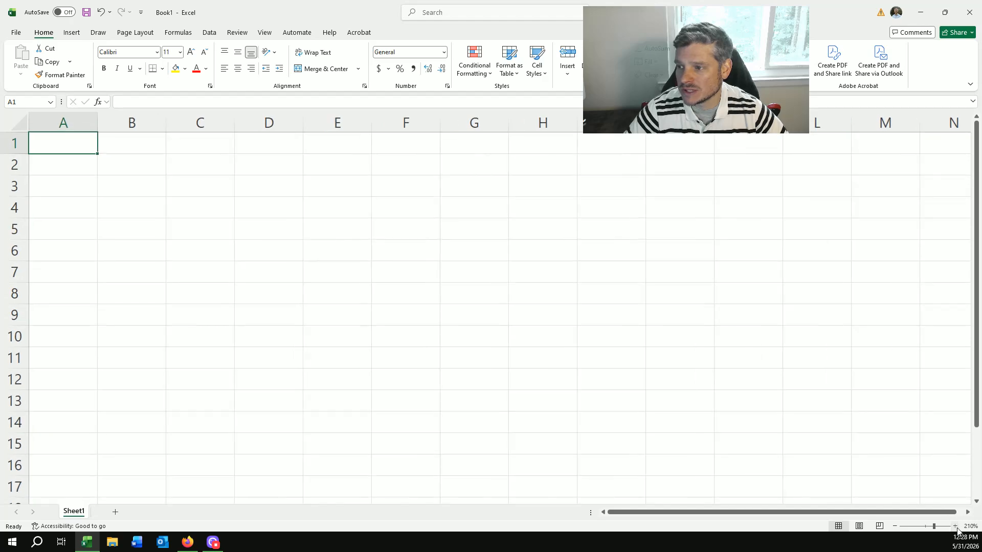
Step: Copy the Quarter and Loans in Repayment table from the homework page in Firefox and paste it into Excel at cell A1
{"action": "left_click", "coordinate": [195, 544]}
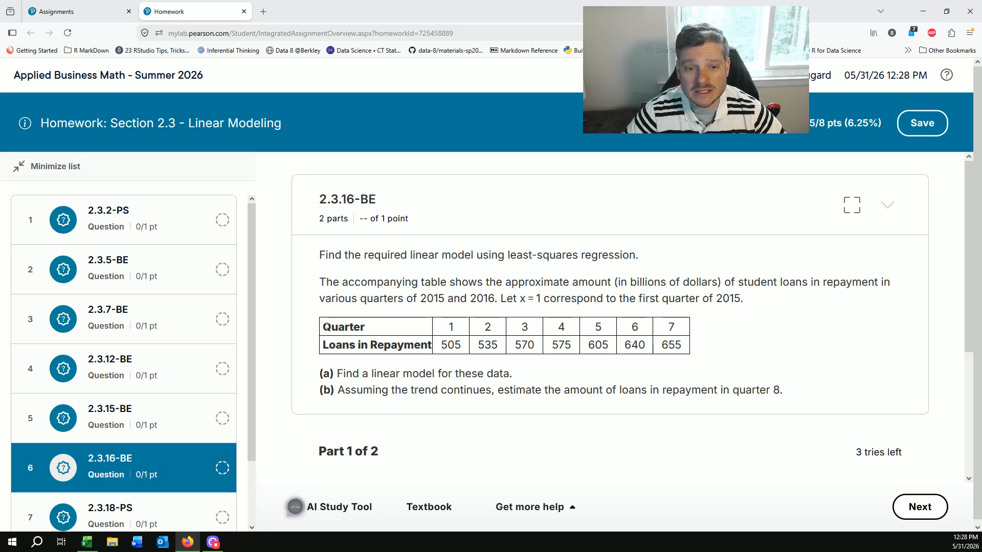
{"action": "left_click_drag", "start_coordinate": [324, 326], "coordinate": [686, 352]}
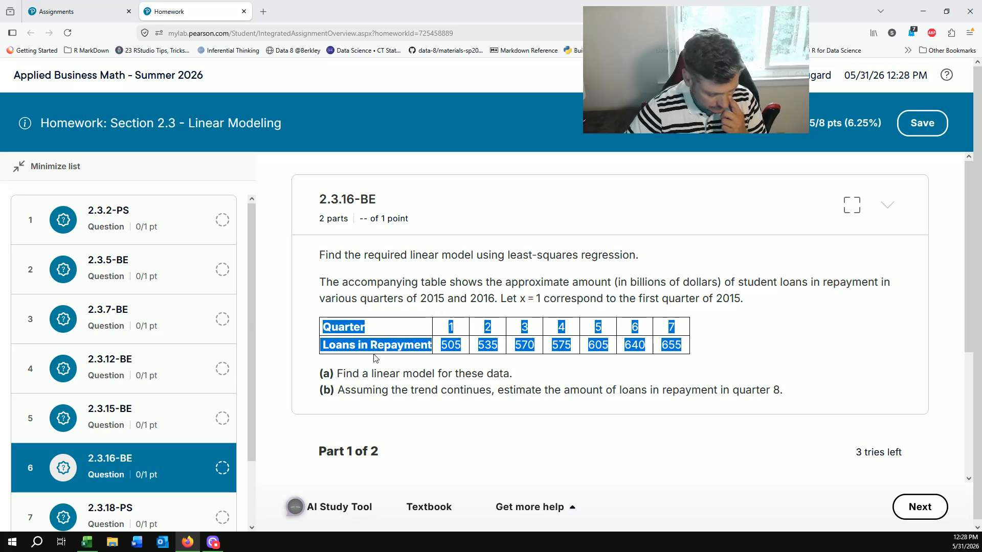
{"action": "right_click", "coordinate": [338, 351]}
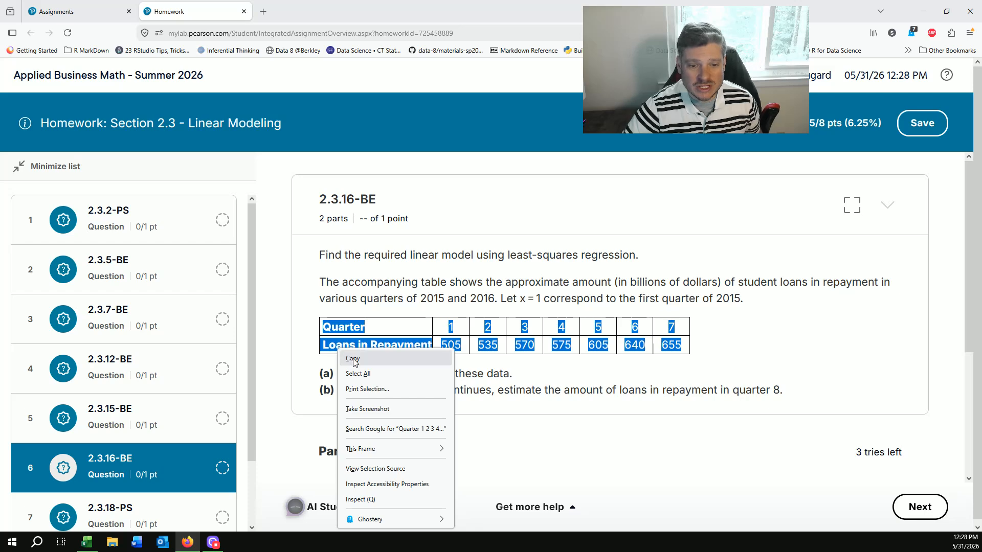
{"action": "left_click", "coordinate": [353, 359]}
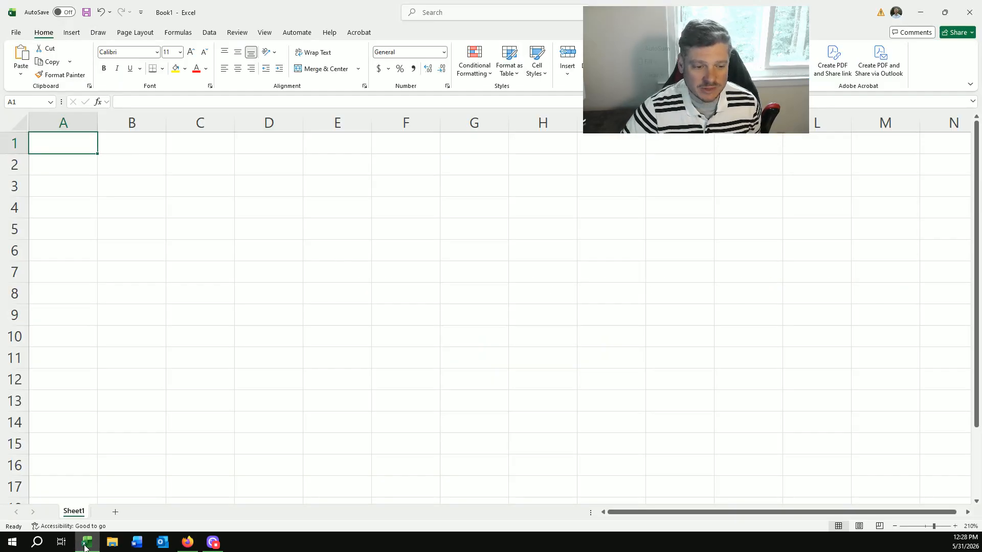
{"action": "left_click", "coordinate": [87, 541]}
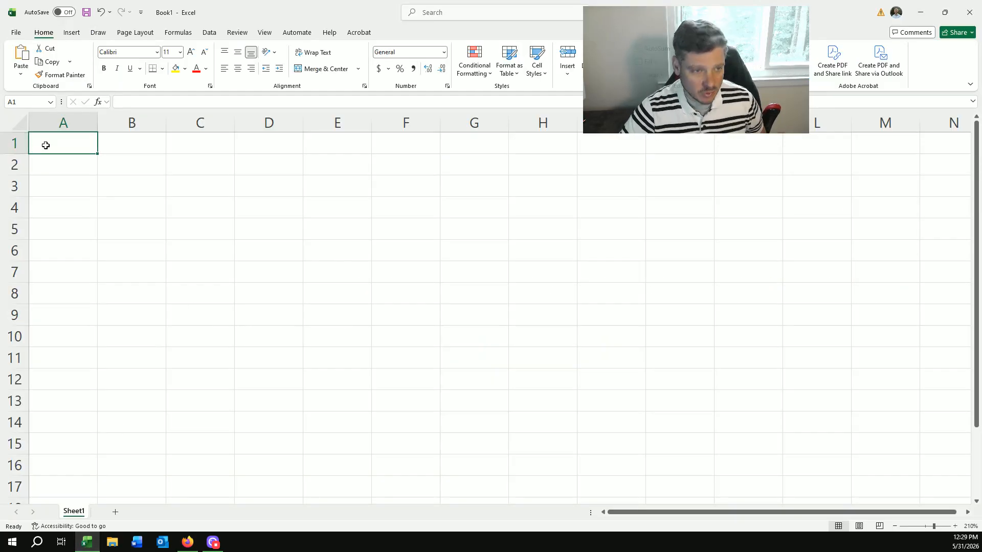
{"action": "key", "text": "ctrl+v"}
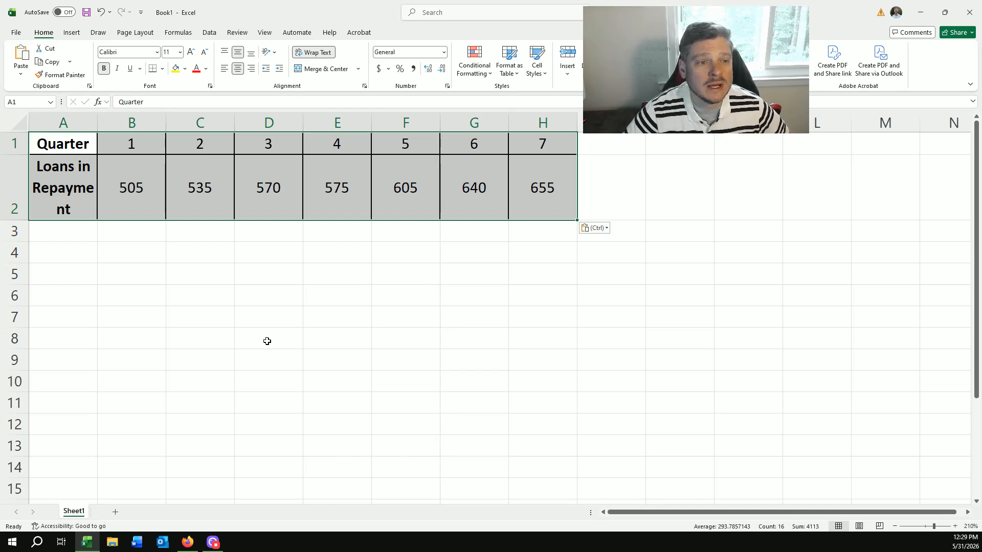
Step: Widen column A so that the word "Repayment" in the row label fits on one line
{"action": "left_click", "coordinate": [111, 174]}
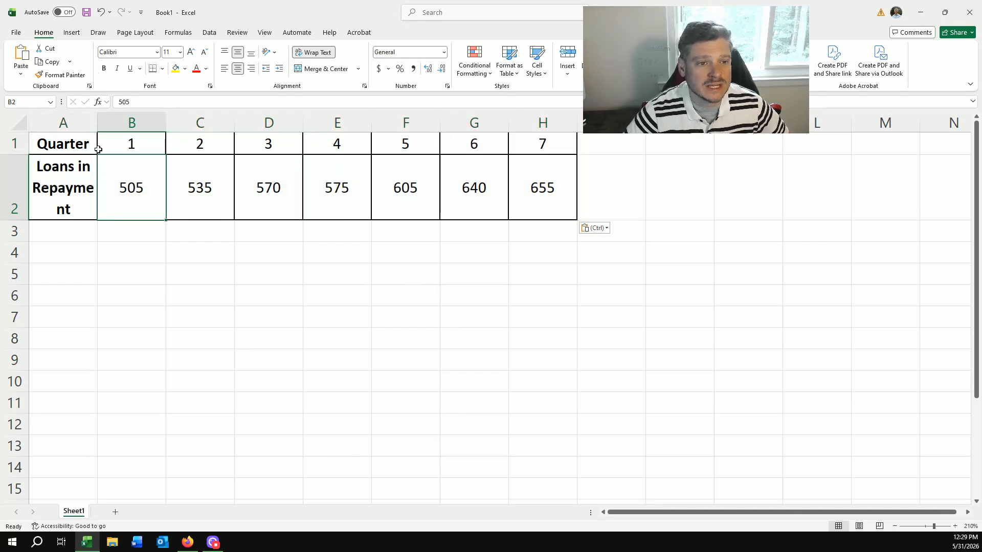
{"action": "double_click", "coordinate": [96, 122]}
{"action": "left_click", "coordinate": [128, 123]}
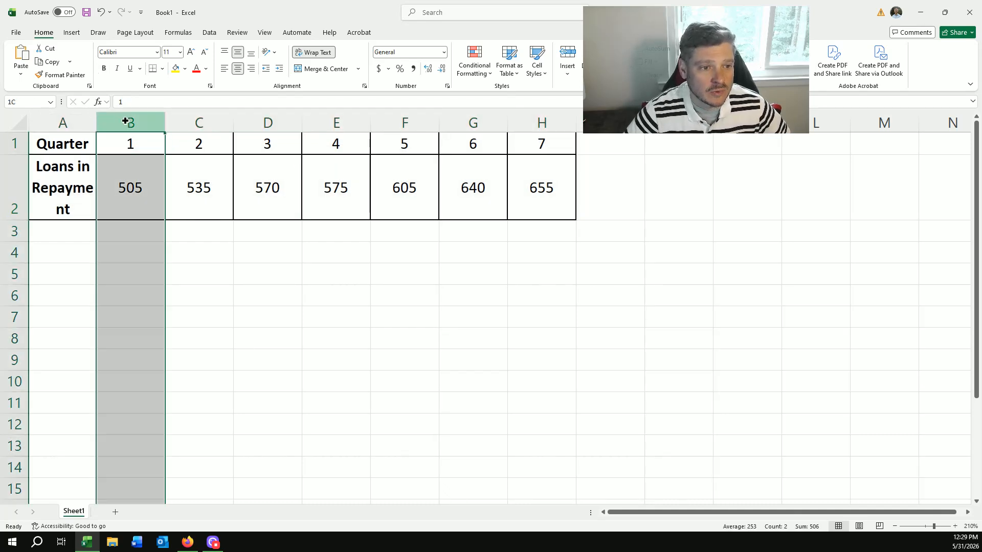
{"action": "left_click_drag", "start_coordinate": [97, 123], "coordinate": [124, 127]}
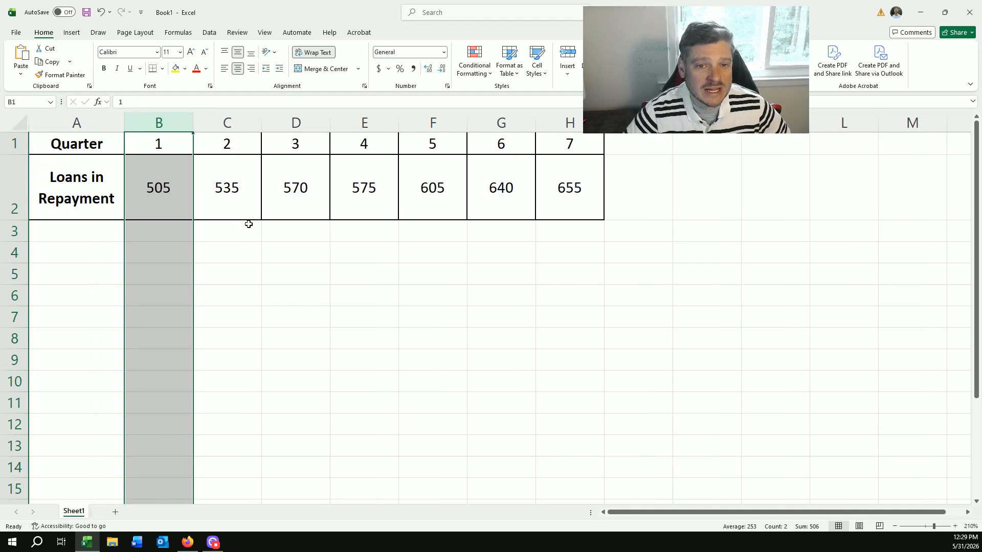
{"action": "left_click", "coordinate": [301, 228]}
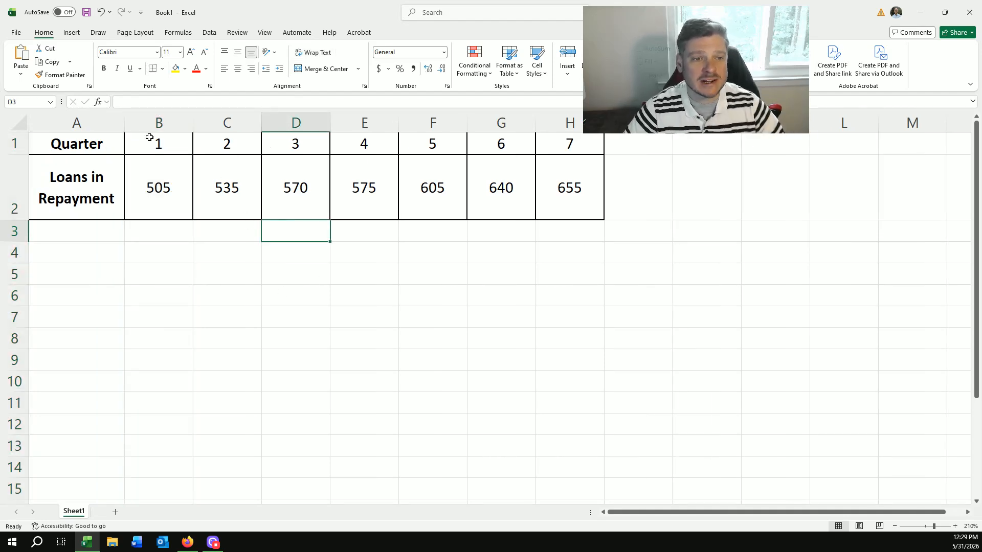
Step: Select the whole table A1:H2, including its labels, as the source data for a chart
{"action": "left_click_drag", "start_coordinate": [106, 145], "coordinate": [595, 198]}
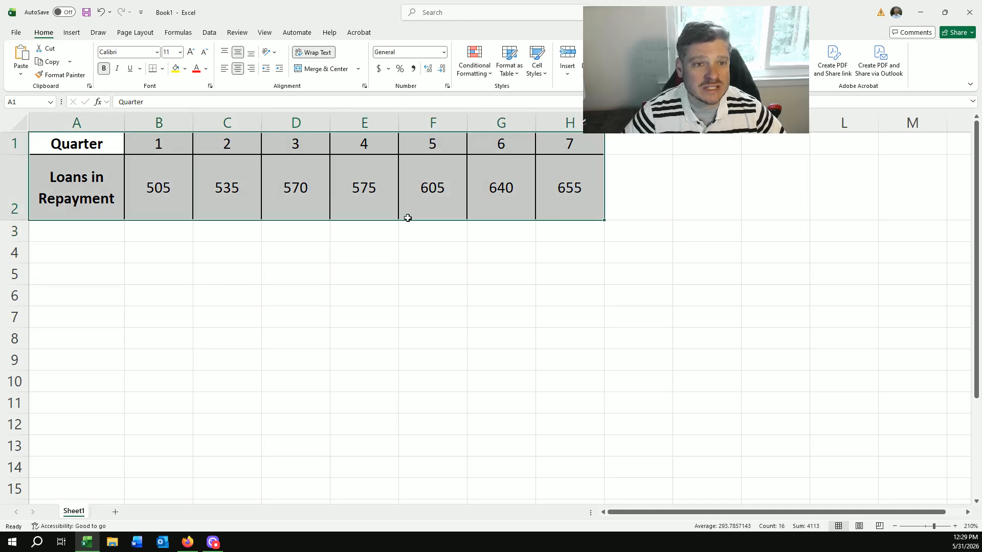
{"action": "left_click", "coordinate": [69, 34]}
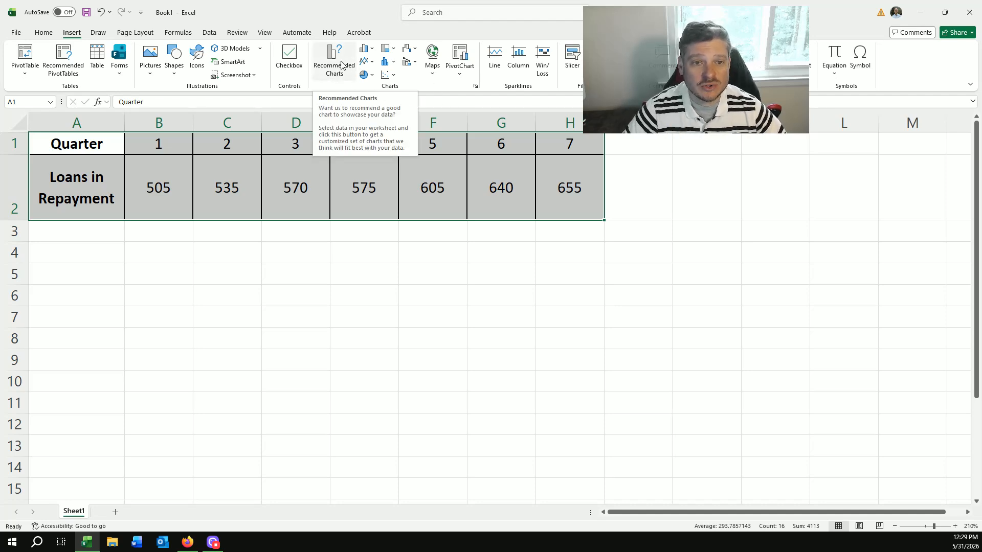
{"action": "left_click", "coordinate": [324, 56]}
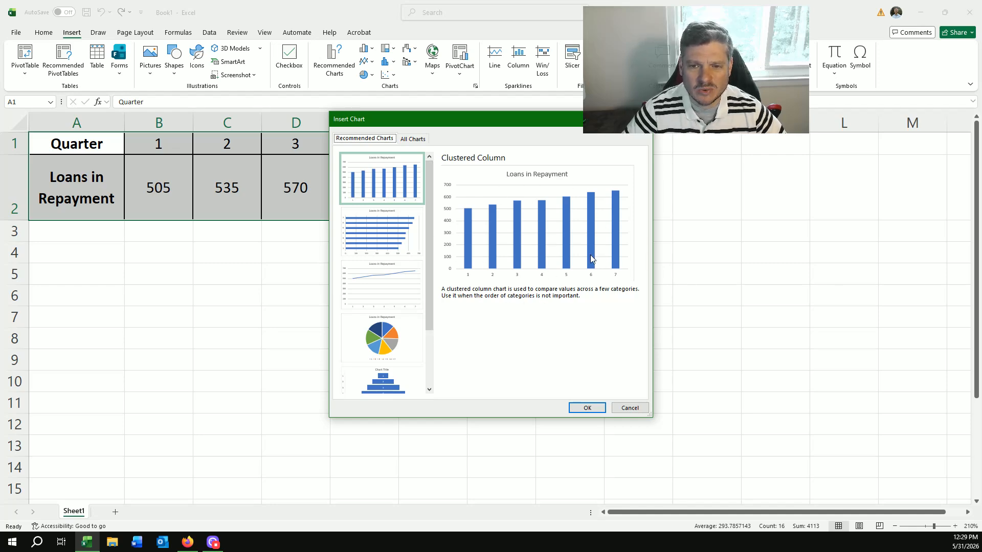
{"action": "left_click", "coordinate": [415, 141]}
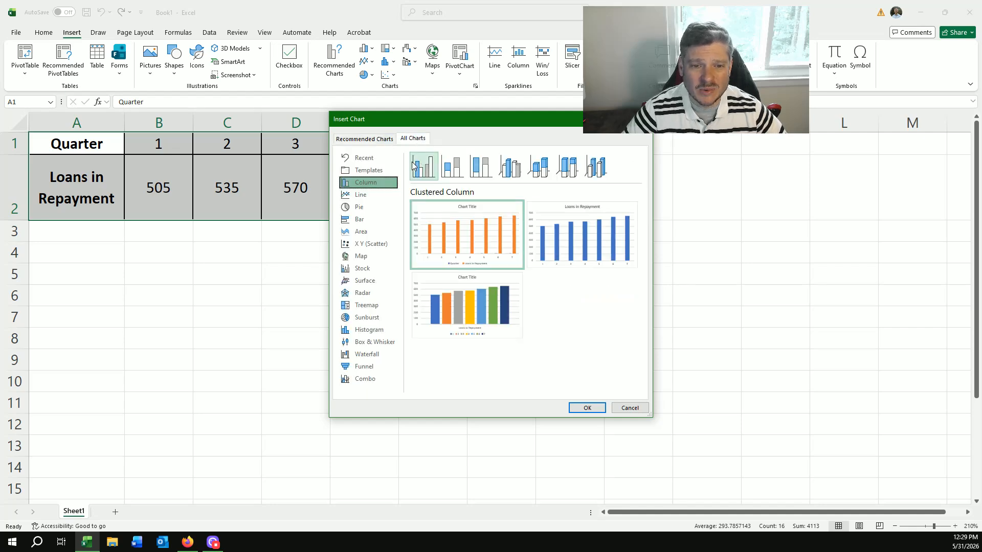
{"action": "left_click", "coordinate": [388, 244]}
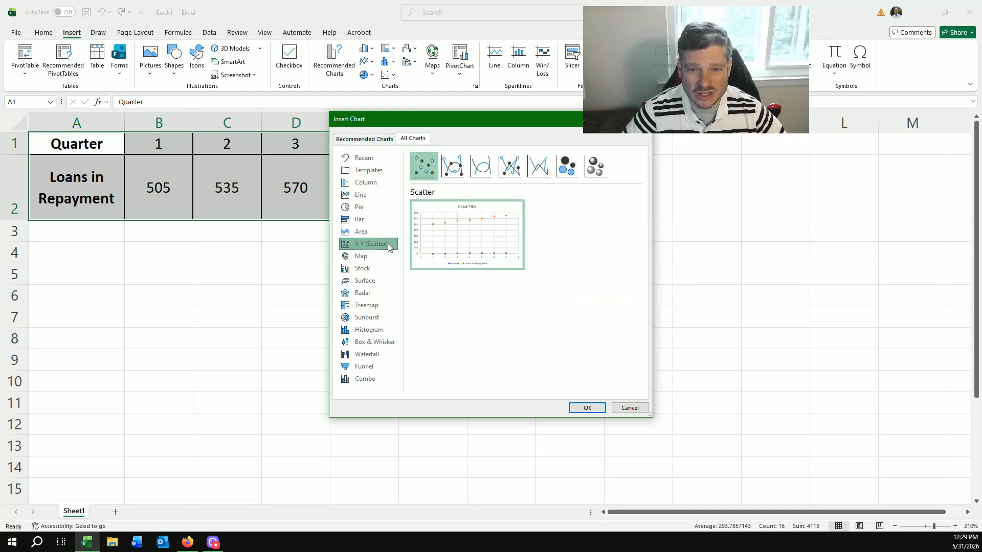
{"action": "left_click", "coordinate": [449, 166]}
{"action": "left_click", "coordinate": [424, 166]}
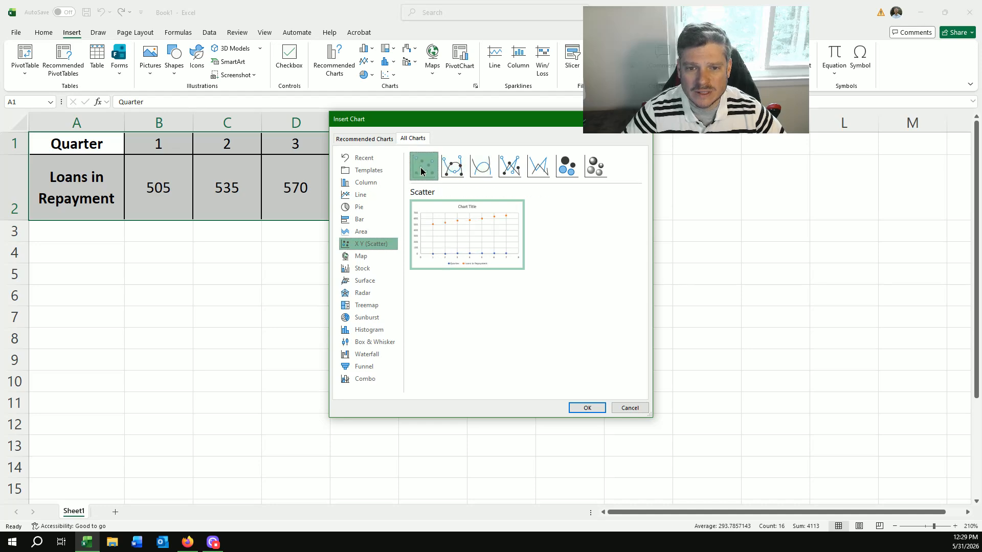
{"action": "left_click", "coordinate": [634, 408]}
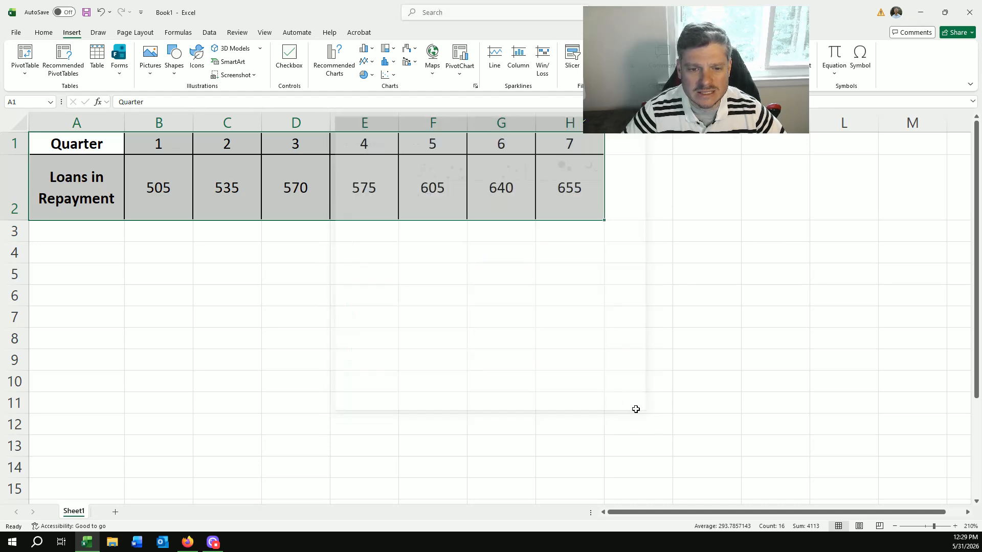
Step: Insert a markers-only scatter chart of the selected data and move it so its upper-left corner sits in cell B1
{"action": "left_click", "coordinate": [389, 75]}
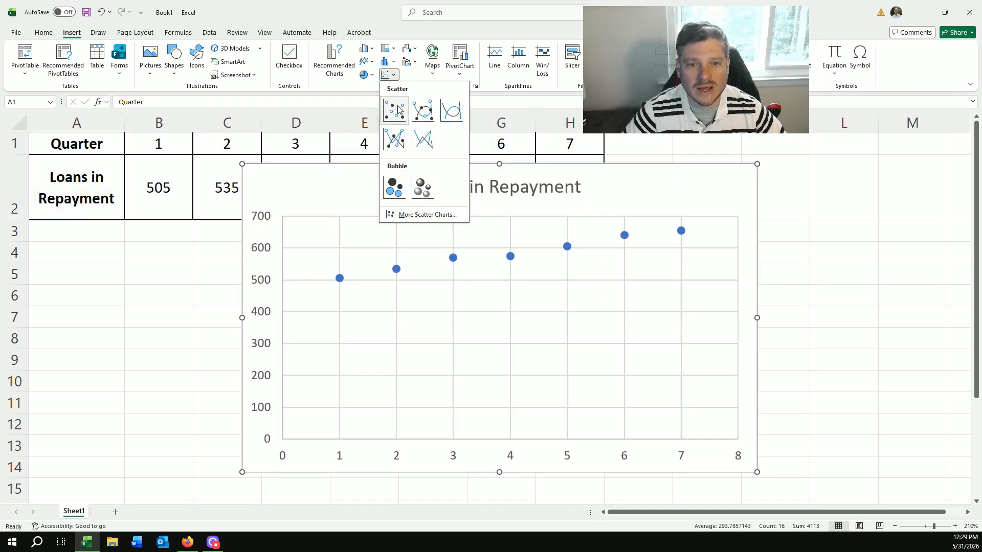
{"action": "left_click", "coordinate": [398, 110]}
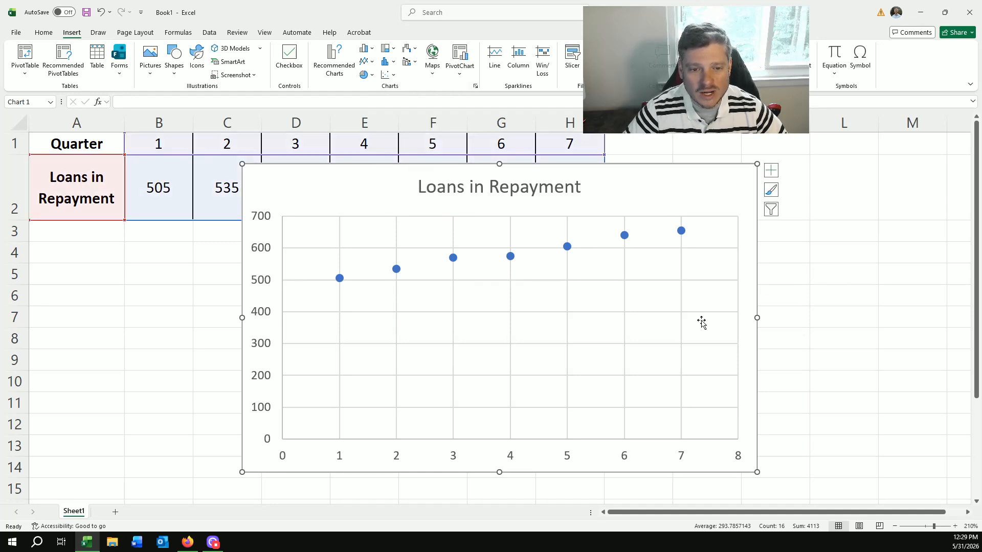
{"action": "left_click_drag", "start_coordinate": [649, 183], "coordinate": [778, 195]}
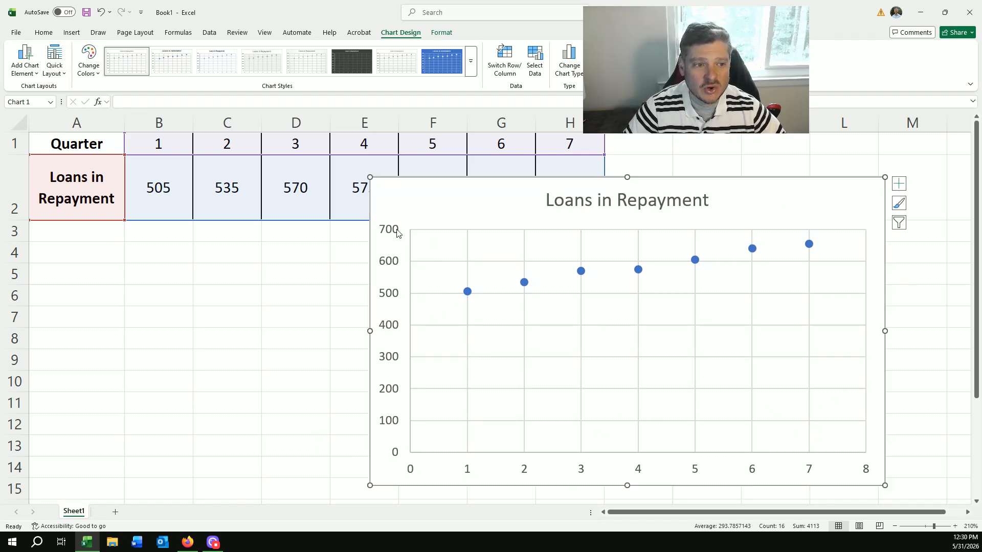
{"action": "left_click_drag", "start_coordinate": [546, 180], "coordinate": [311, 171]}
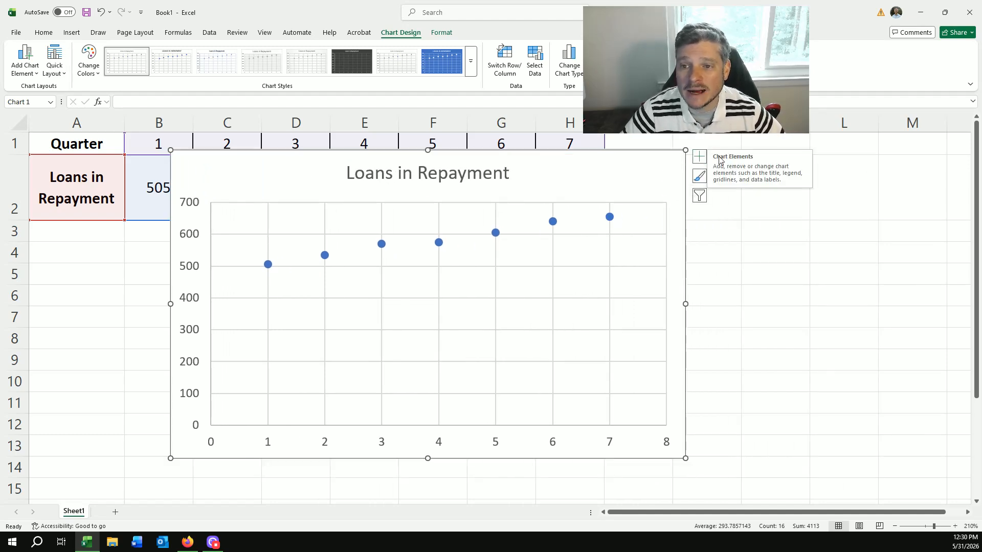
Step: Add axis titles to the scatter chart and name the horizontal axis "Quarter"
{"action": "left_click", "coordinate": [700, 160]}
{"action": "left_click", "coordinate": [724, 180]}
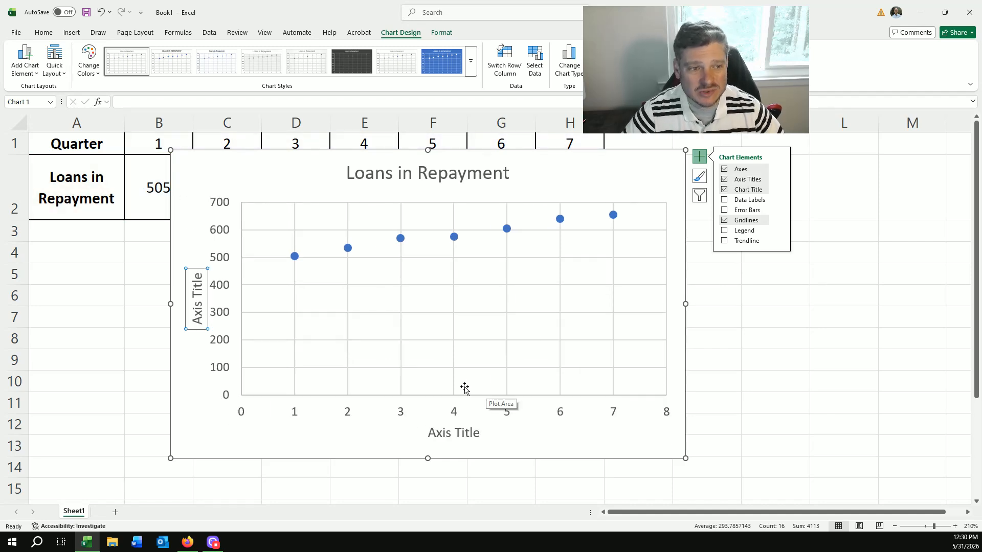
{"action": "left_click", "coordinate": [438, 434]}
{"action": "double_click", "coordinate": [438, 434]}
{"action": "triple_click", "coordinate": [438, 434]}
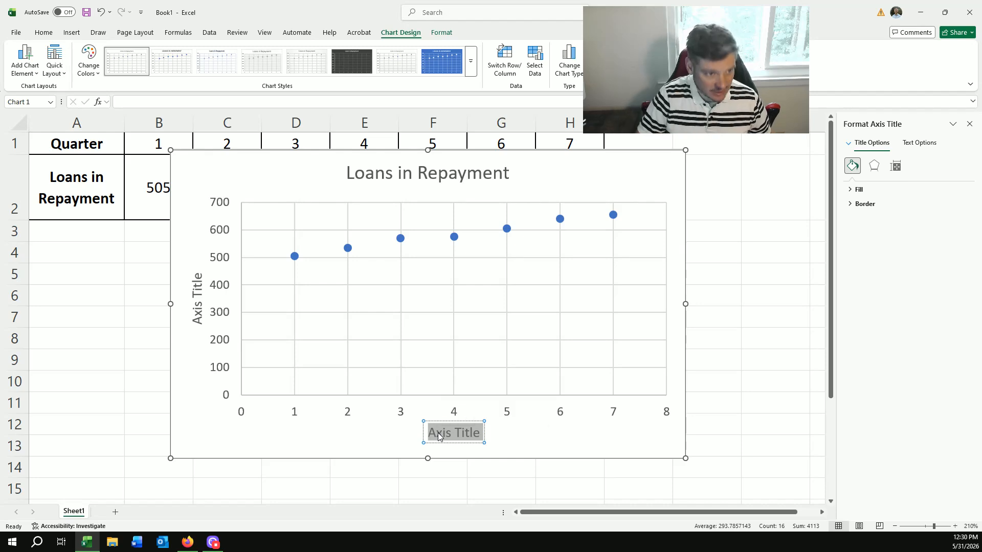
{"action": "type", "text": "Quarter"}
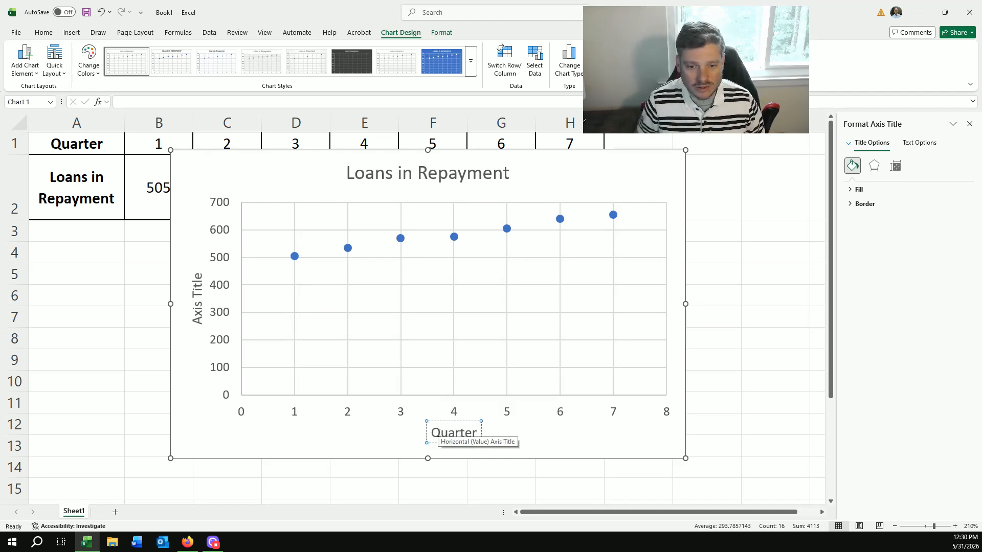
Step: Name the chart's vertical axis "Loans in Repayment"
{"action": "left_click", "coordinate": [198, 302]}
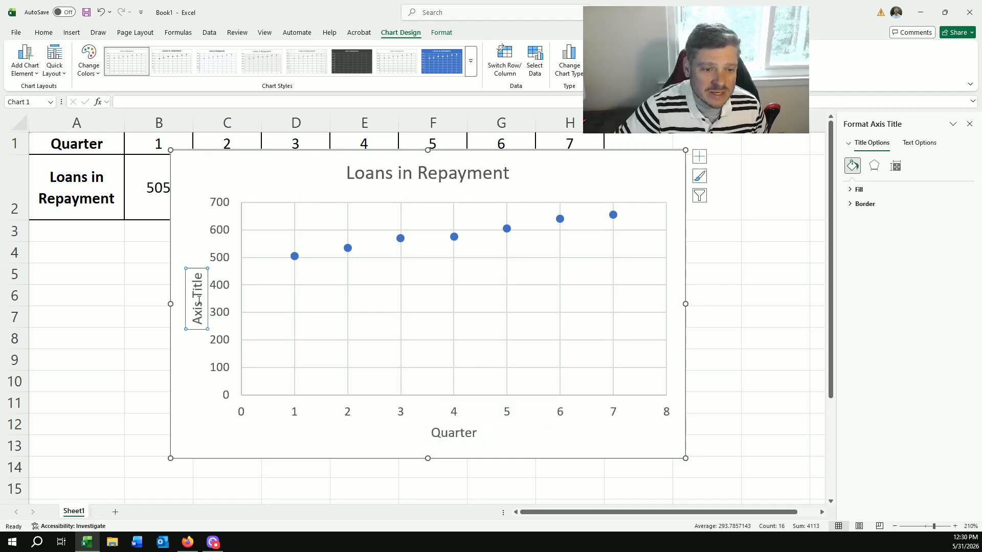
{"action": "double_click", "coordinate": [199, 302]}
{"action": "left_click_drag", "start_coordinate": [200, 302], "coordinate": [202, 315]}
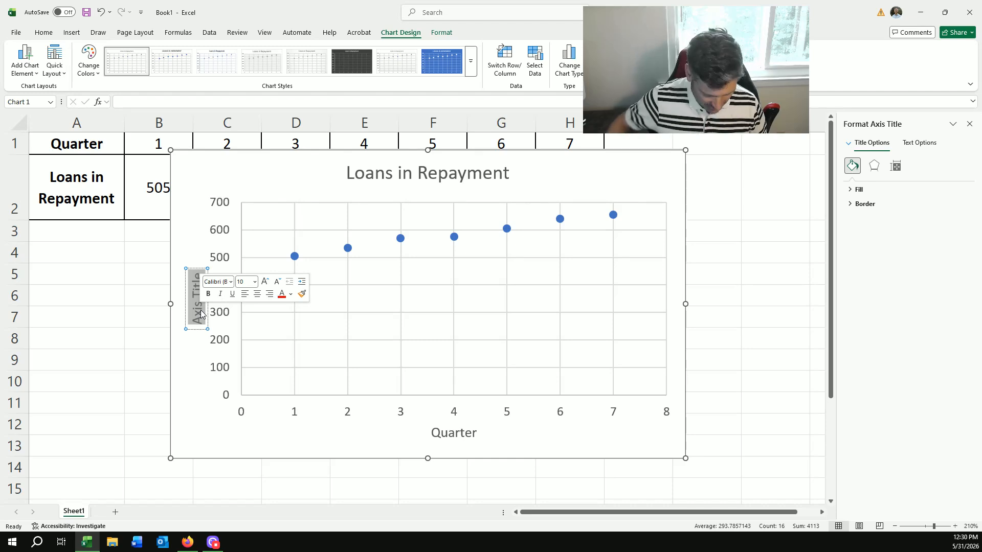
{"action": "type", "text": "Loans in"}
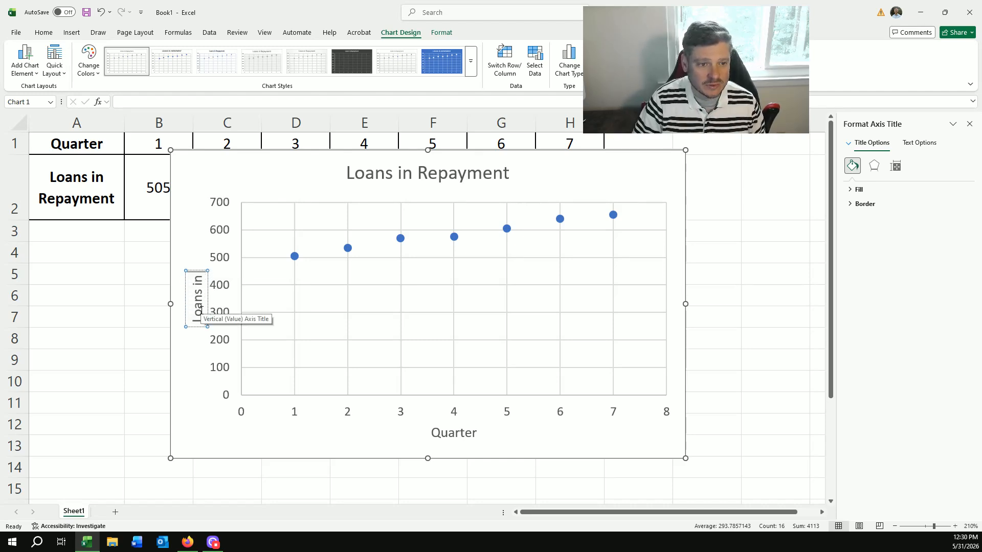
{"action": "type", "text": " Repayment"}
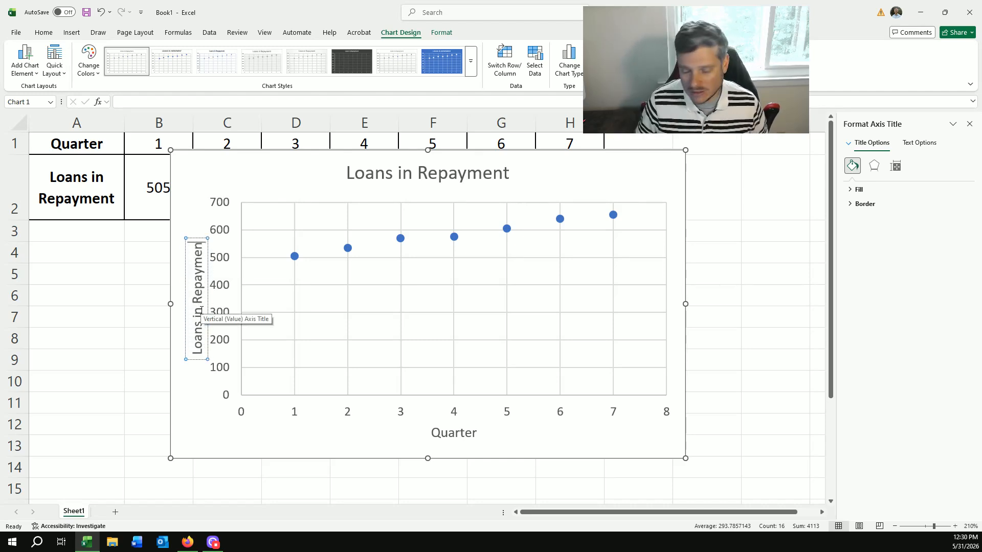
{"action": "left_click", "coordinate": [183, 413]}
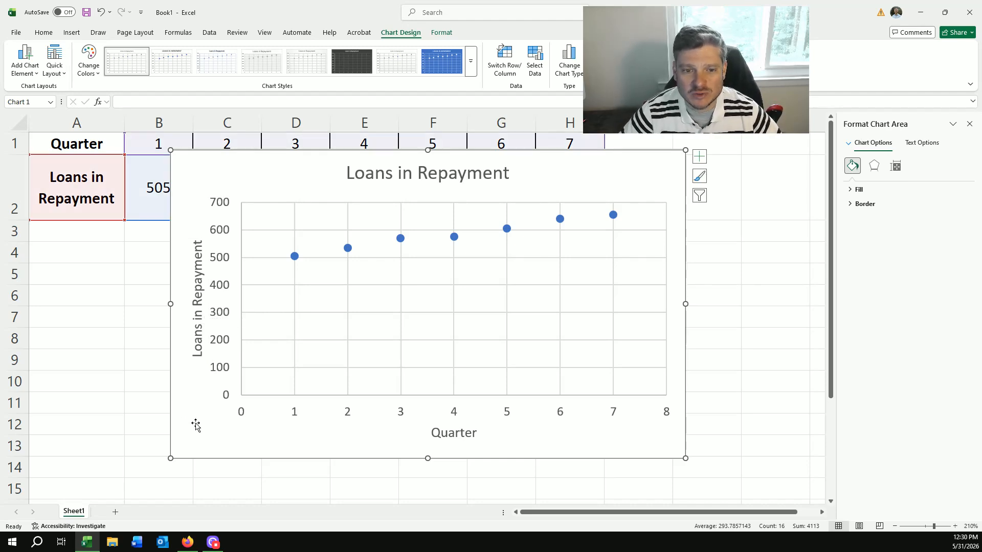
Step: Add a linear trendline to the Loans in Repayment data points and display its equation on the chart
{"action": "left_click", "coordinate": [296, 258]}
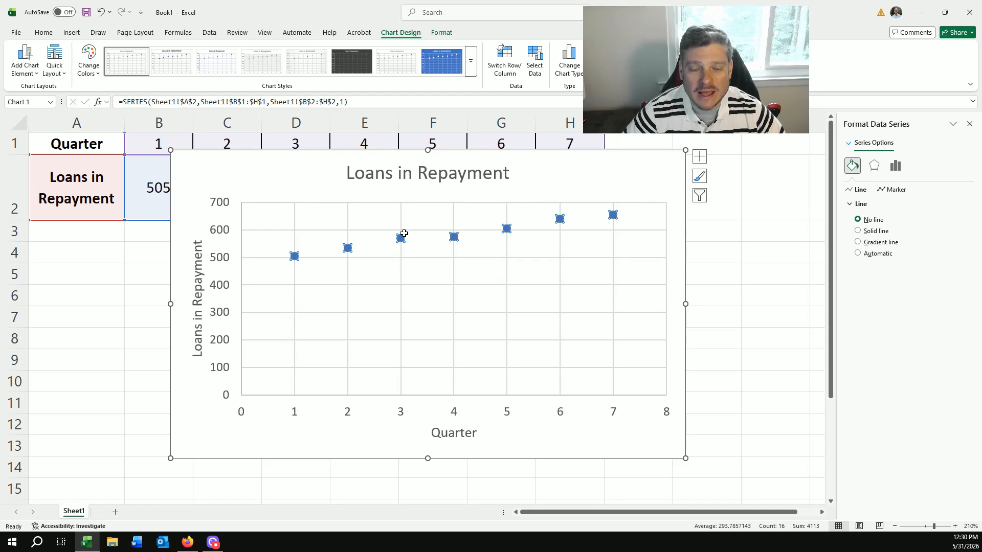
{"action": "mouse_move", "coordinate": [291, 261]}
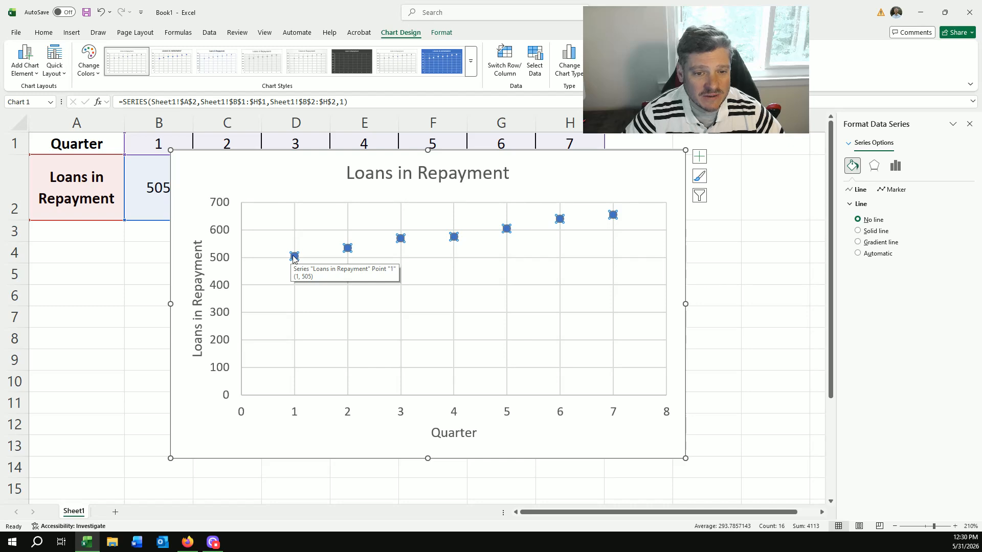
{"action": "right_click", "coordinate": [294, 258]}
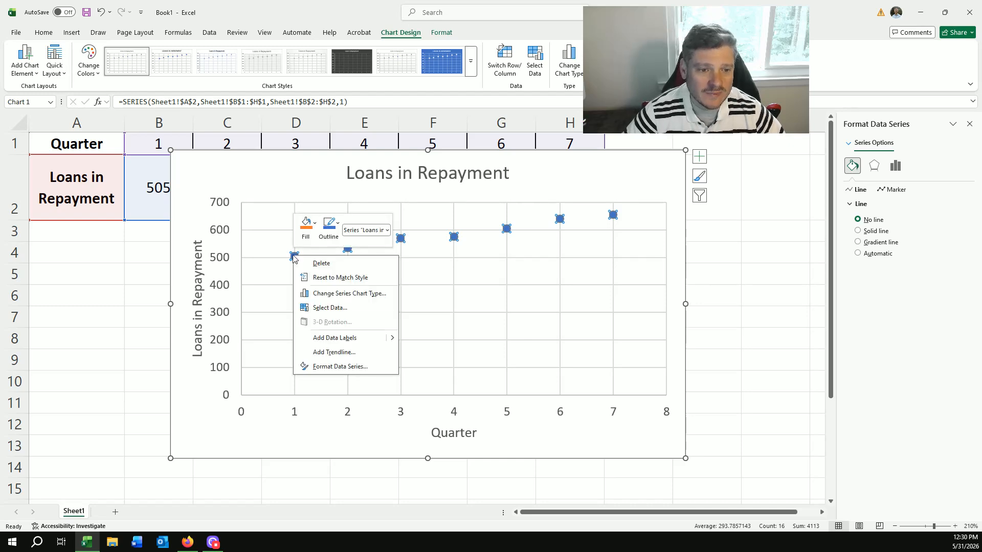
{"action": "left_click", "coordinate": [339, 353]}
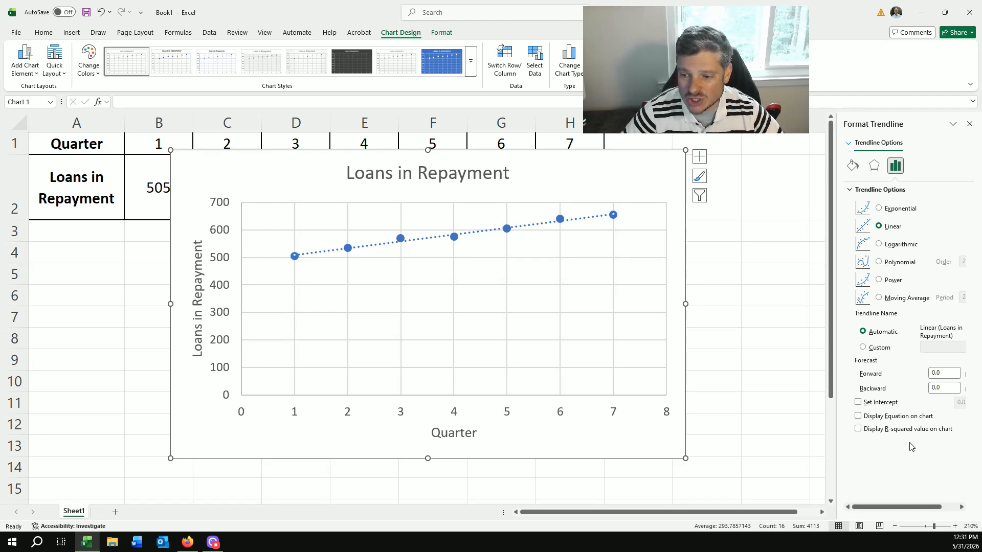
{"action": "left_click", "coordinate": [858, 416]}
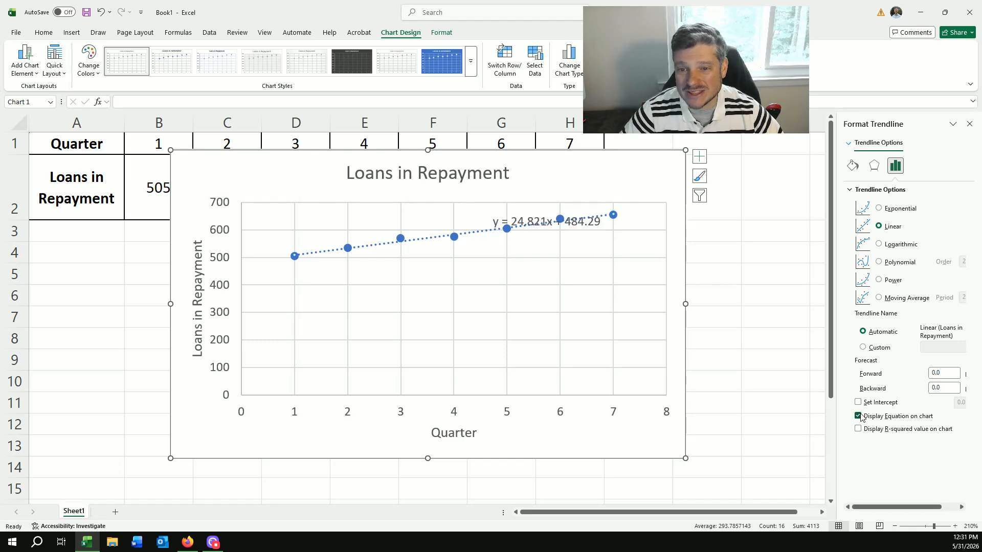
Step: Move the trendline equation into the clear space beside the chart title and copy its text into cell A4
{"action": "left_click", "coordinate": [599, 227]}
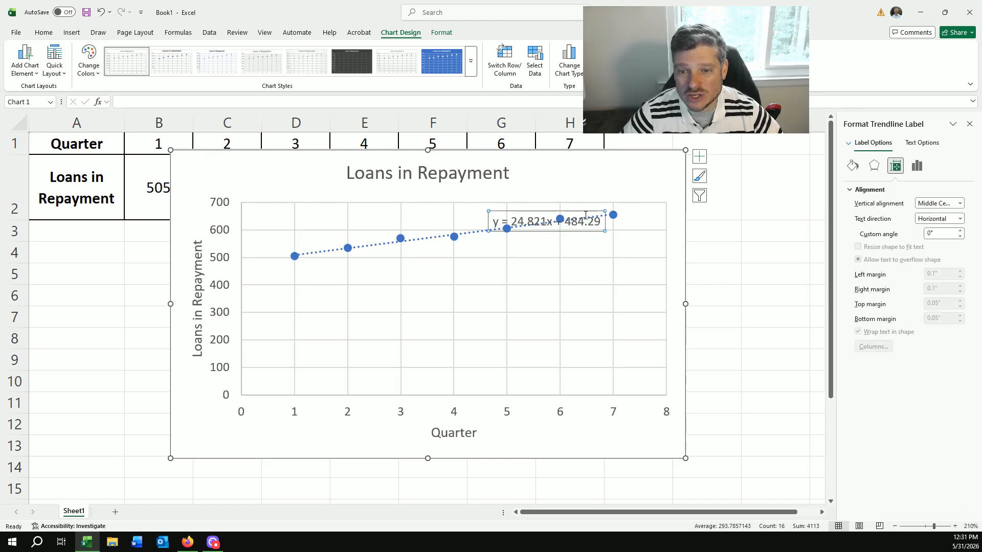
{"action": "left_click_drag", "start_coordinate": [597, 196], "coordinate": [640, 169]}
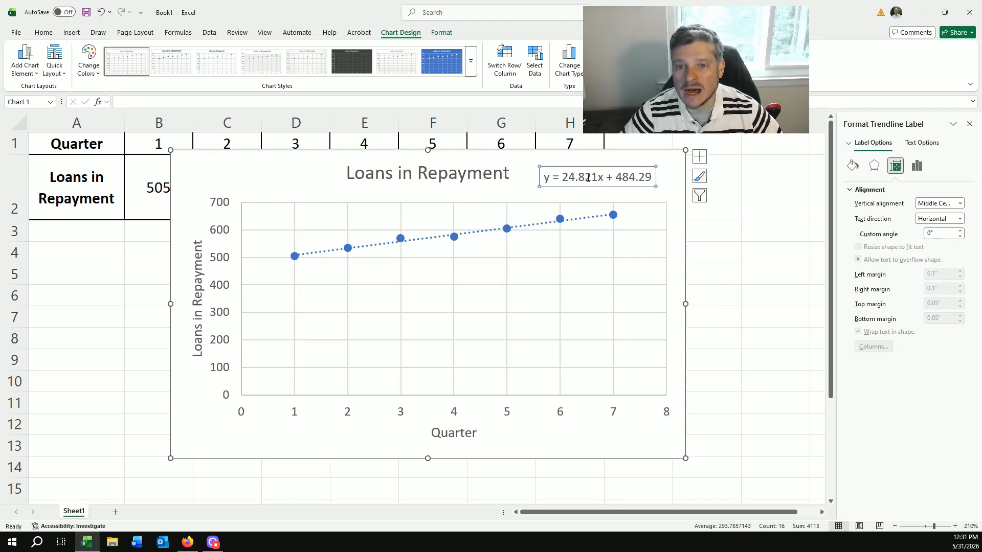
{"action": "left_click", "coordinate": [566, 179]}
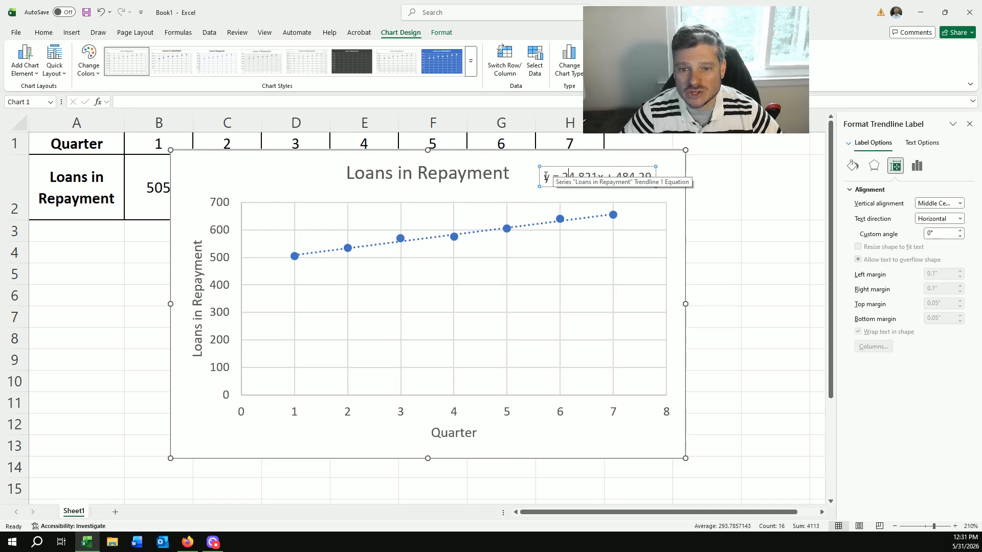
{"action": "key", "text": "ctrl+a"}
{"action": "key", "text": "ctrl+c"}
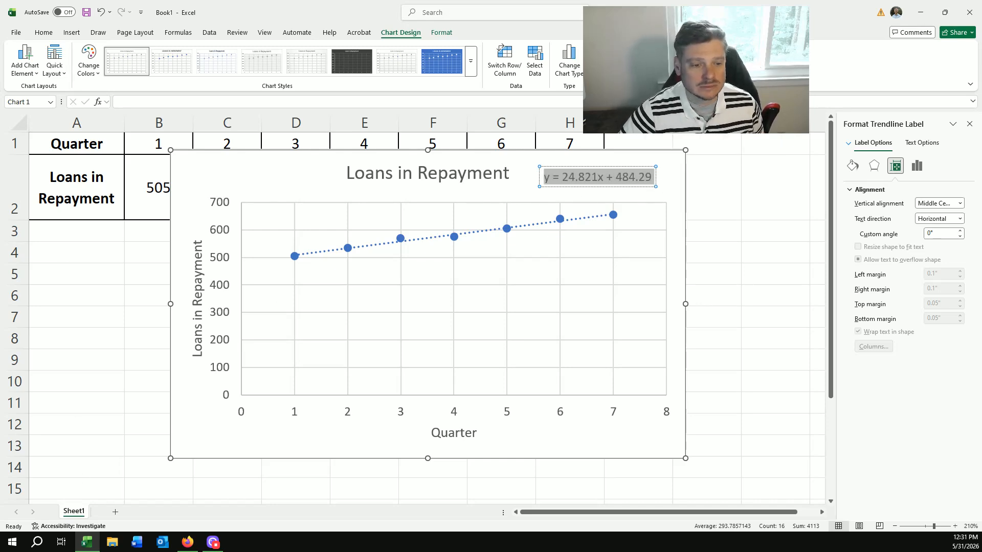
{"action": "left_click", "coordinate": [56, 255]}
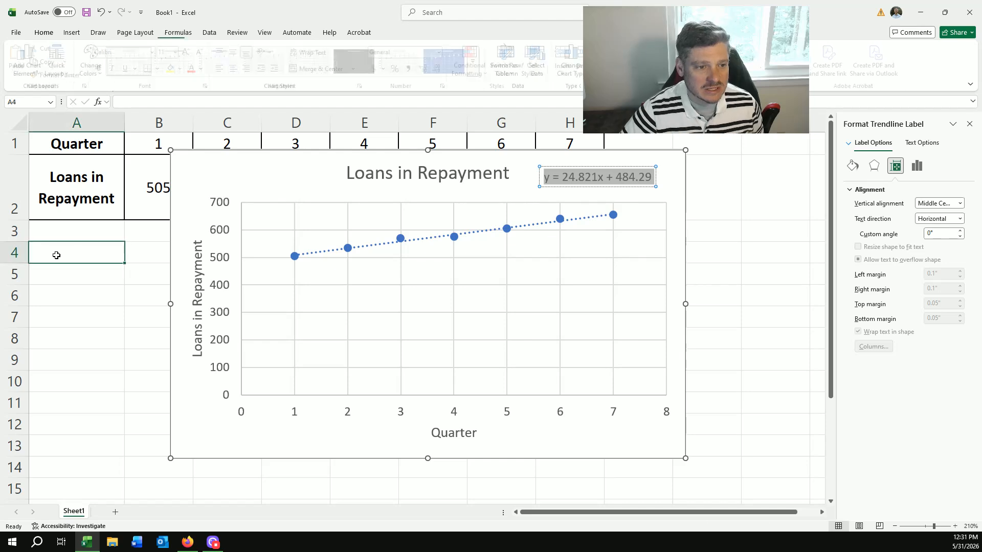
{"action": "key", "text": "ctrl+v"}
{"action": "left_click", "coordinate": [97, 286]}
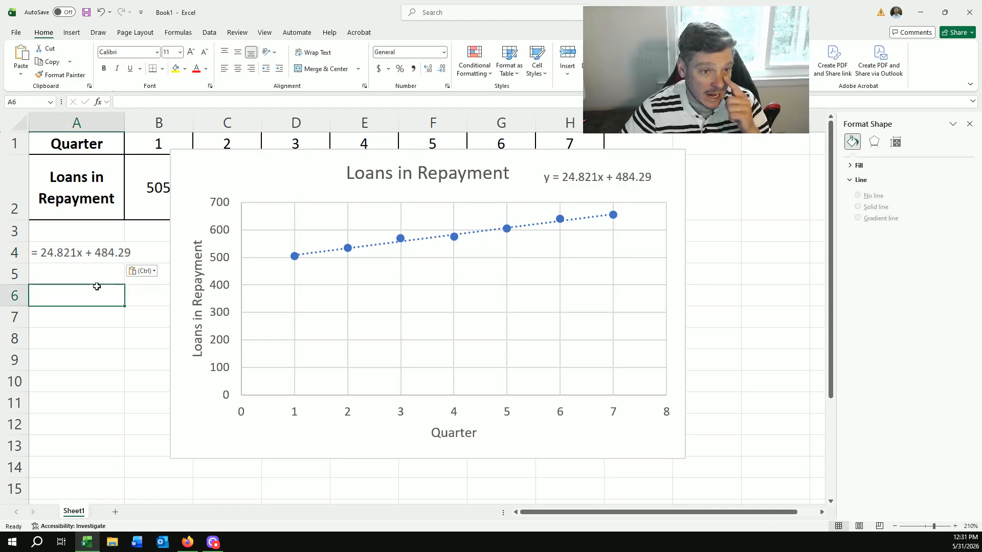
{"action": "left_click", "coordinate": [85, 255]}
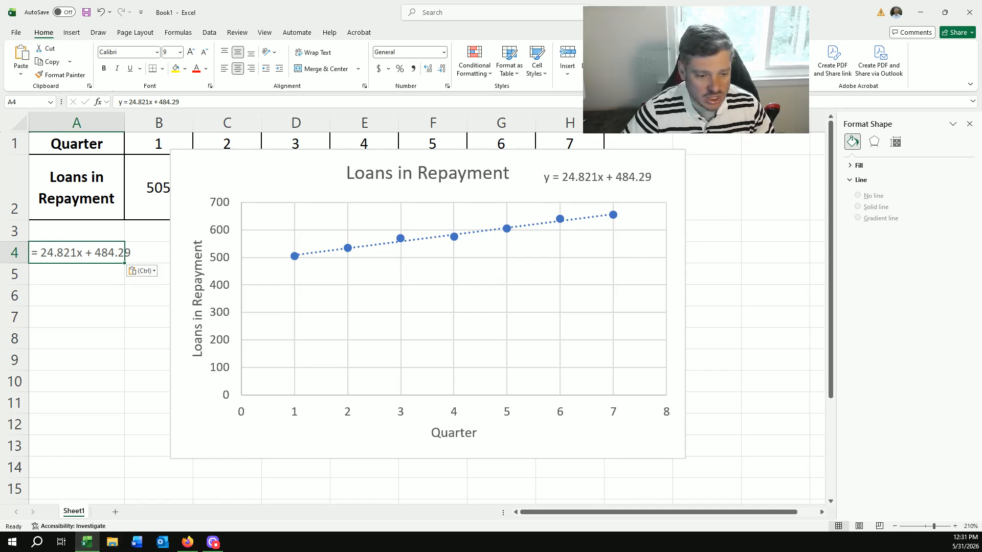
Step: Switch to the homework page in Firefox and enter 24.8 as the x coefficient of the linear model in part (a)
{"action": "left_click", "coordinate": [188, 542]}
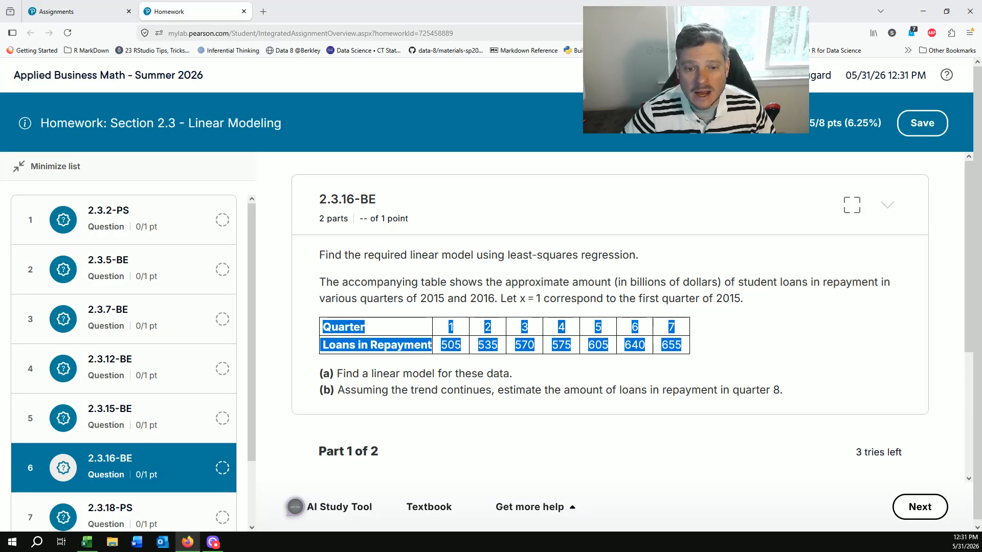
{"action": "left_click", "coordinate": [212, 542]}
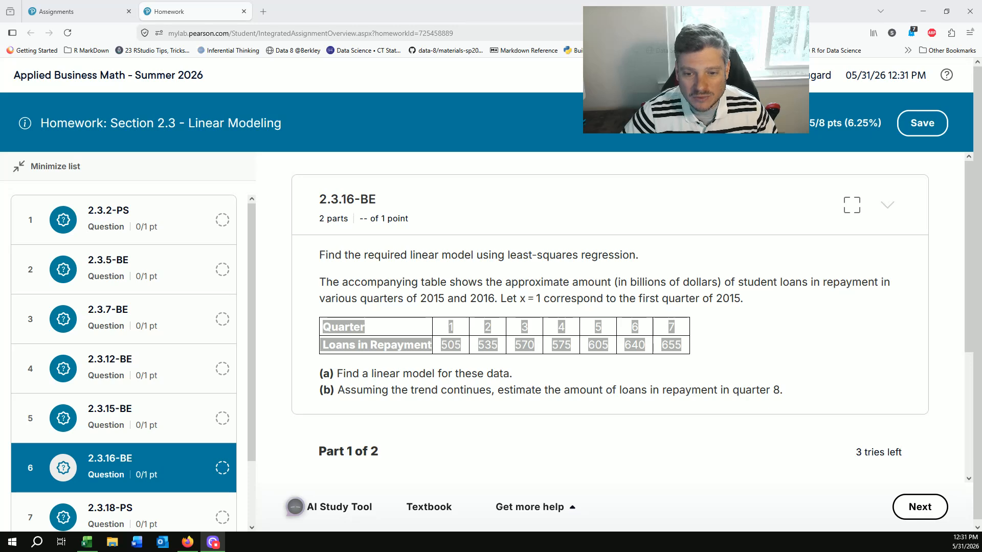
{"action": "scroll", "coordinate": [438, 358], "scroll_direction": "down", "scroll_amount": 3}
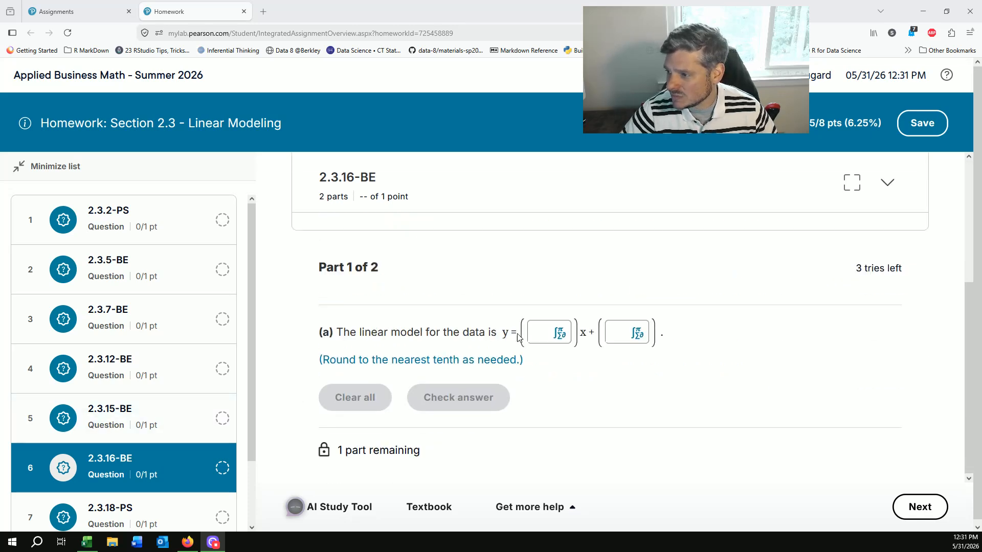
{"action": "left_click", "coordinate": [541, 334]}
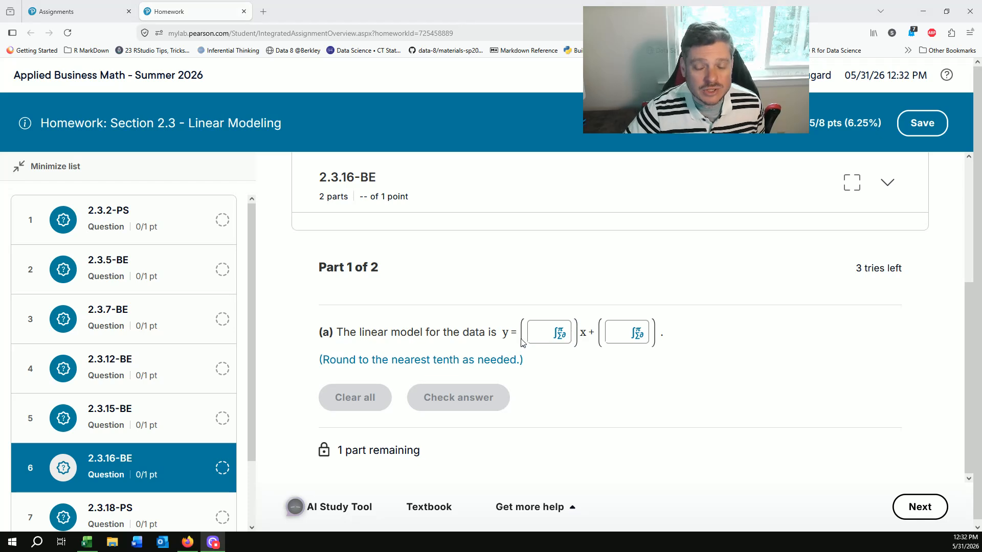
{"action": "key", "text": "alt+Tab"}
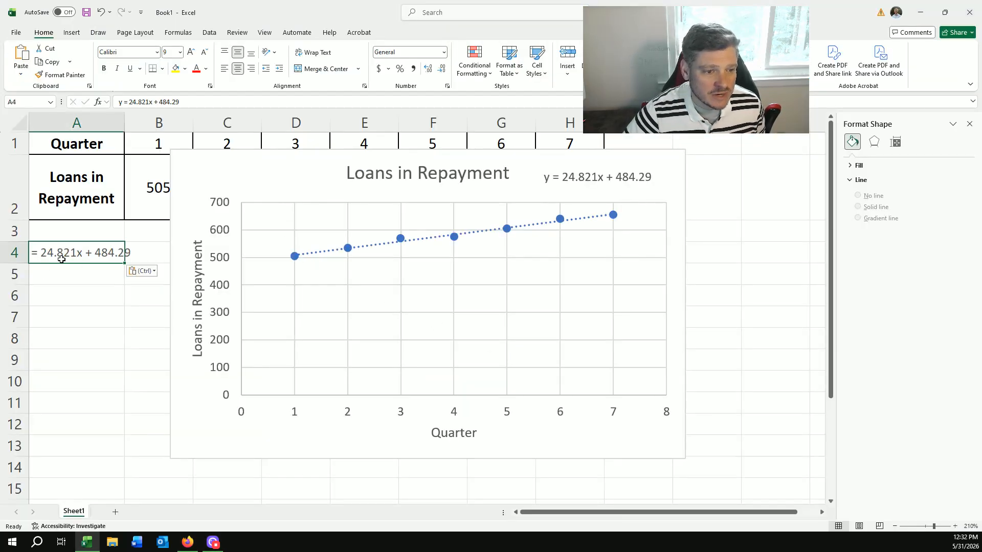
{"action": "key", "text": "alt+Tab"}
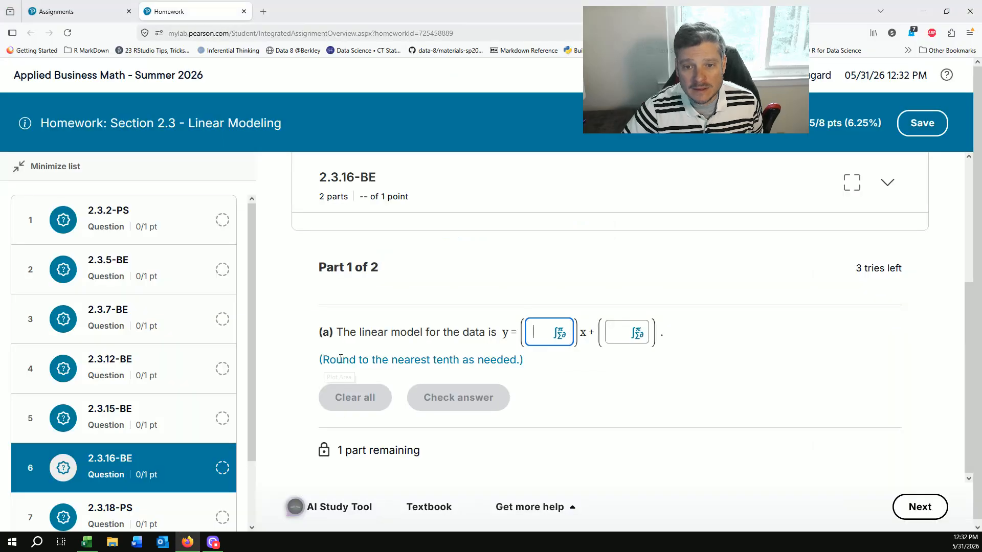
{"action": "key", "text": "alt+Tab"}
{"action": "type", "text": "24.8"}
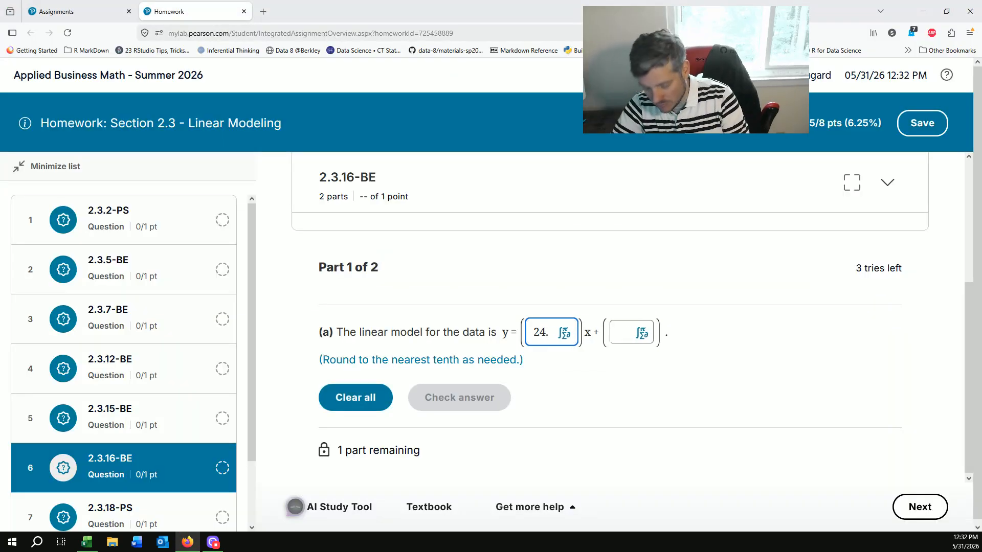
Step: Enter 484.3 as the constant term of the linear model and check the part (a) answer
{"action": "left_click", "coordinate": [637, 336]}
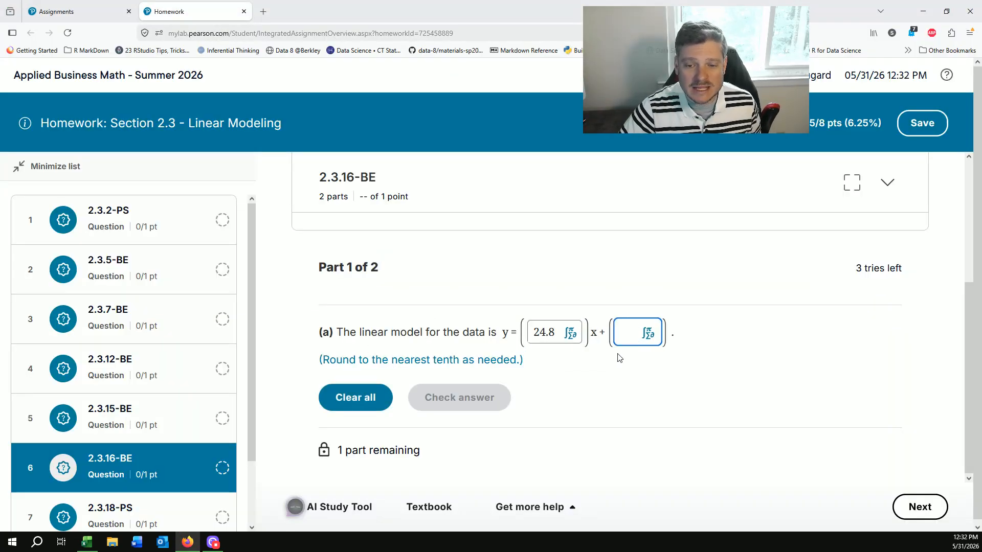
{"action": "key", "text": "alt+Tab"}
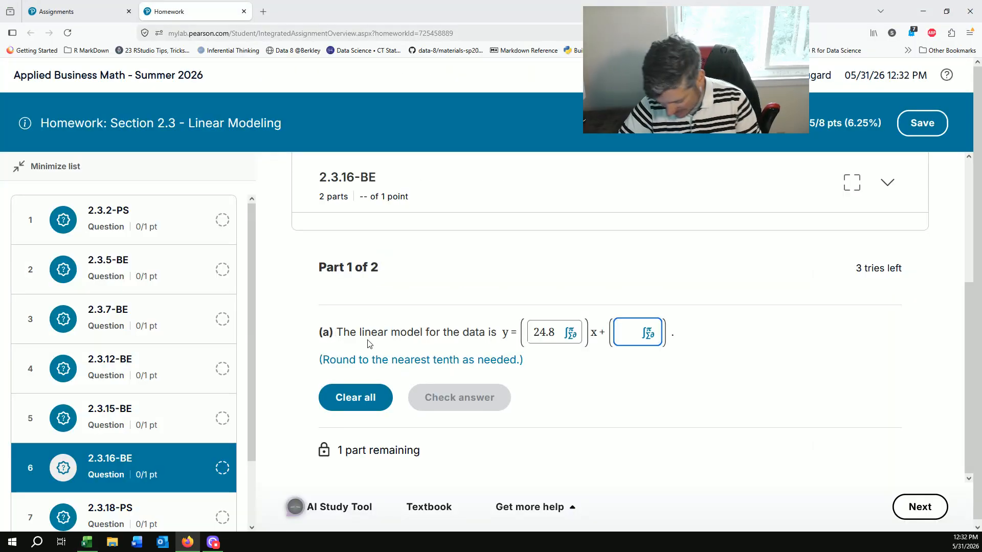
{"action": "type", "text": "4843"}
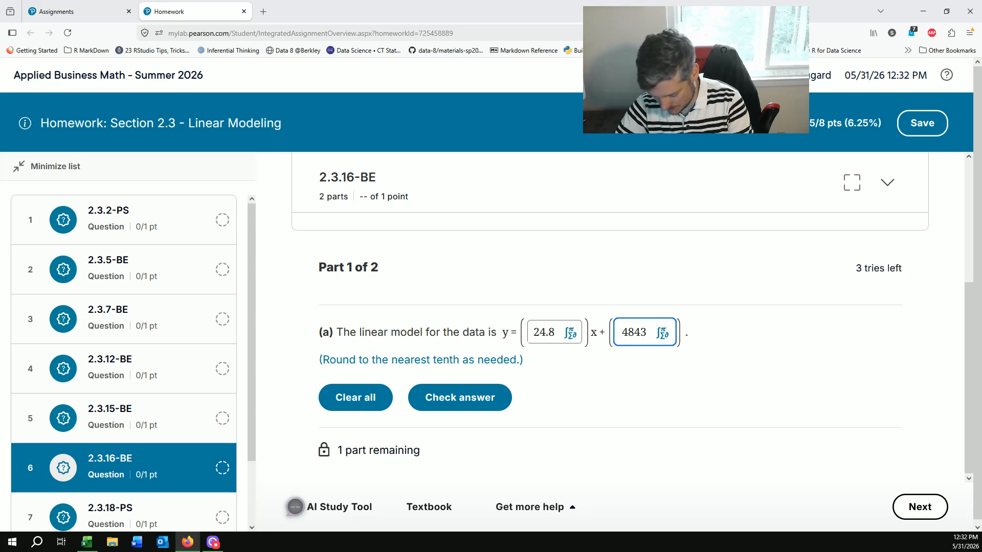
{"action": "type", "text": ".3"}
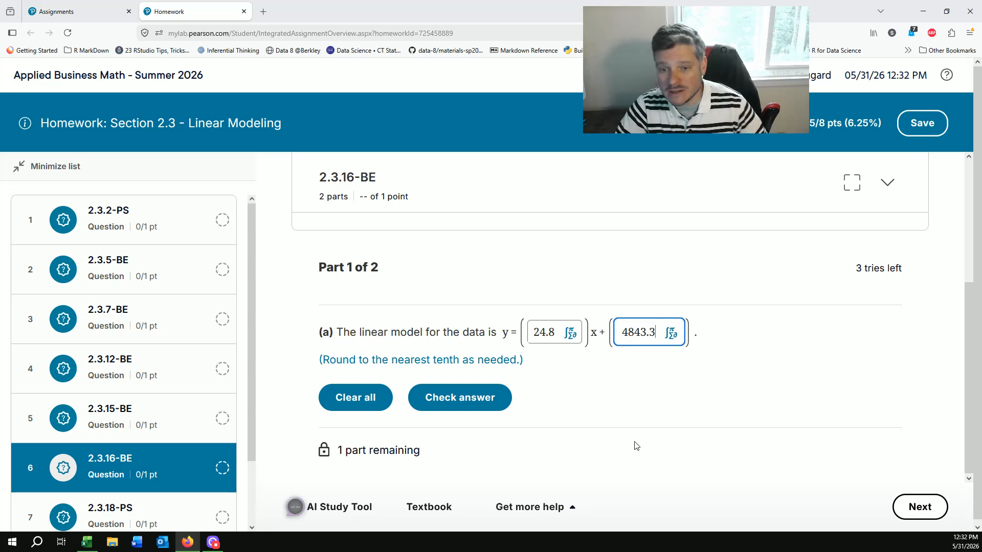
{"action": "left_click", "coordinate": [647, 332]}
{"action": "key", "text": "BackSpace"}
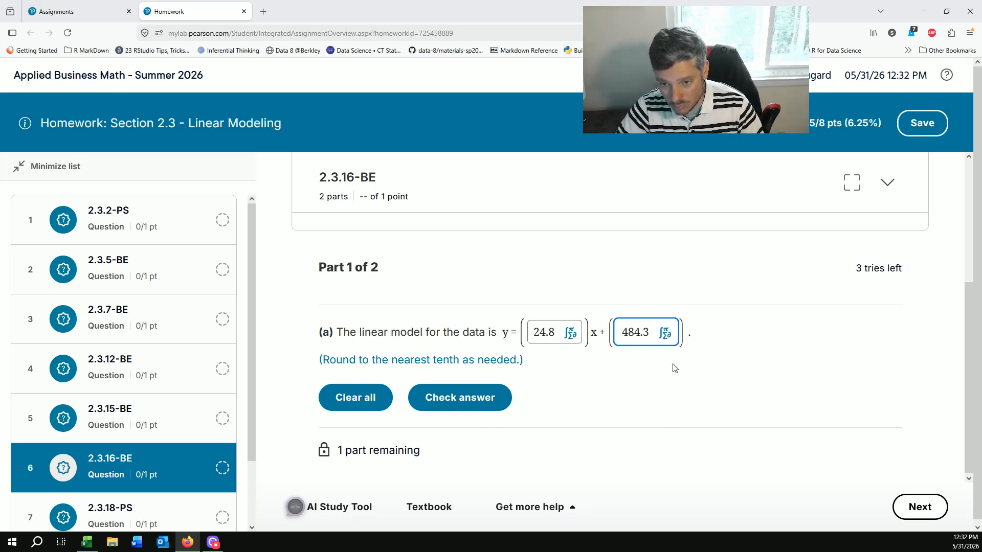
{"action": "left_click", "coordinate": [690, 384]}
{"action": "left_click", "coordinate": [419, 408]}
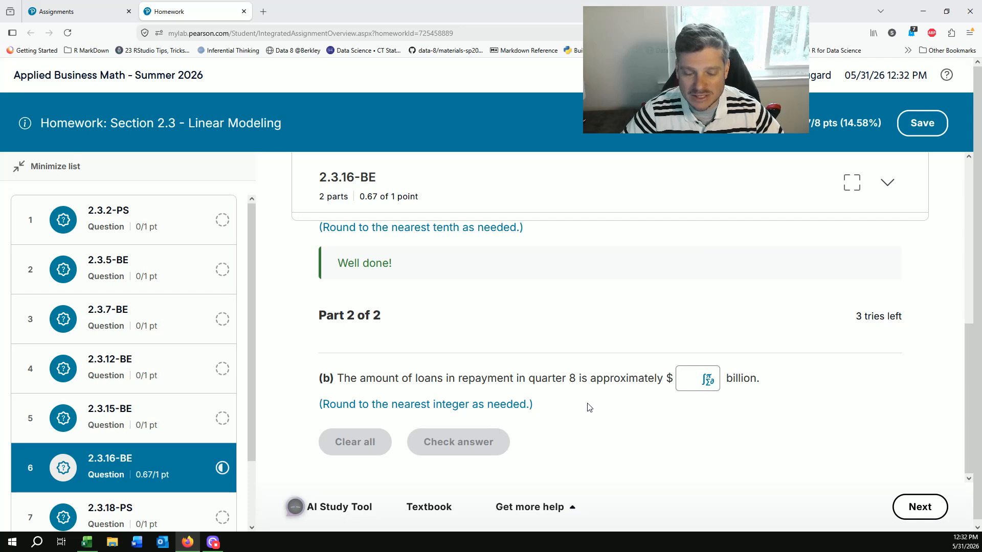
Step: Switch to Excel and calculate the quarter 8 estimate in cell A5 with the formula =24.8*8+484.3
{"action": "scroll", "coordinate": [563, 419], "scroll_direction": "up", "scroll_amount": 5}
{"action": "scroll", "coordinate": [533, 438], "scroll_direction": "down", "scroll_amount": 5}
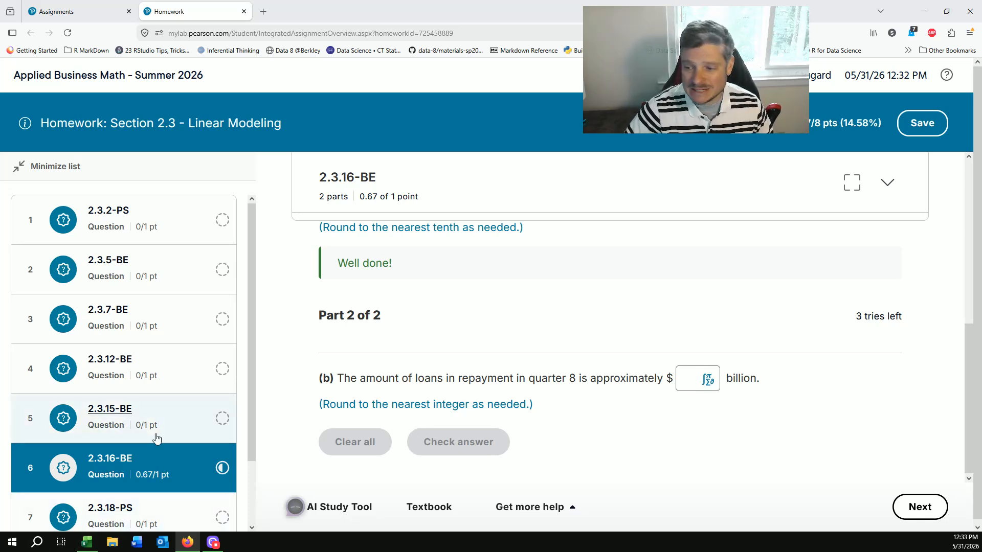
{"action": "left_click", "coordinate": [82, 548]}
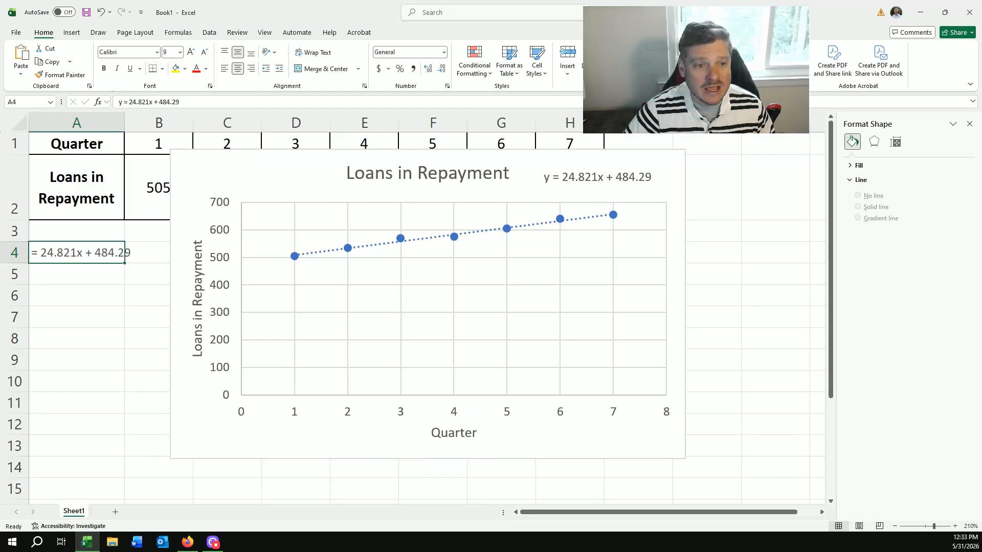
{"action": "left_click", "coordinate": [64, 278]}
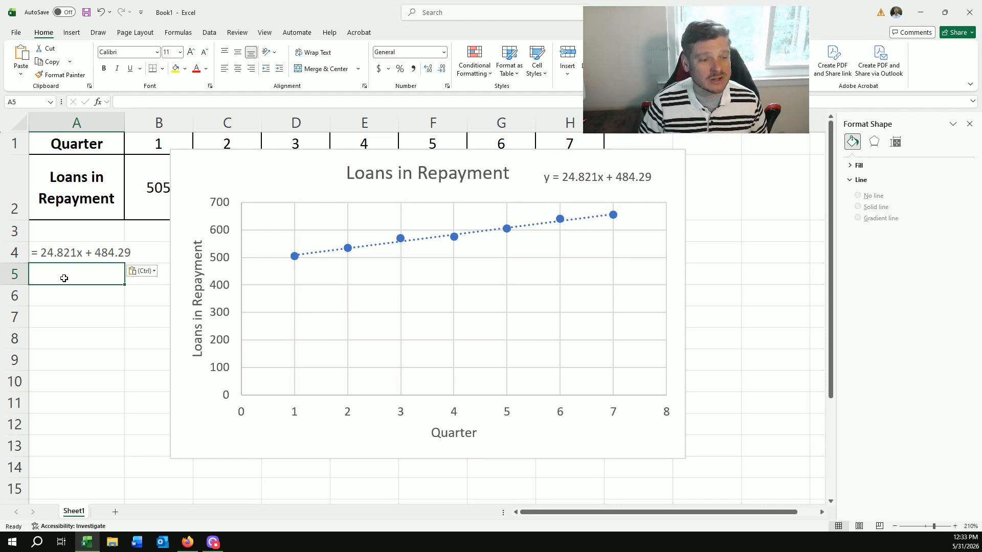
{"action": "type", "text": "="}
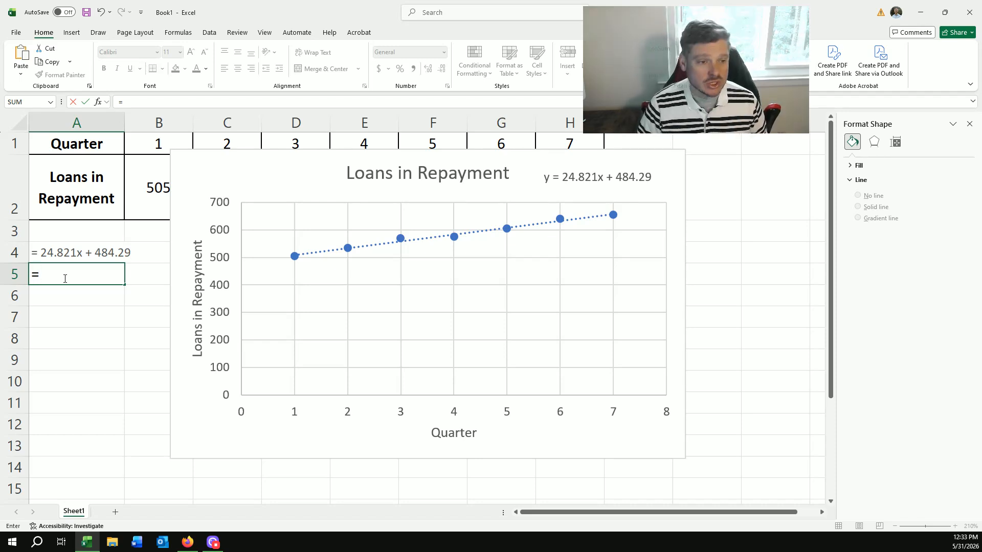
{"action": "type", "text": "24."}
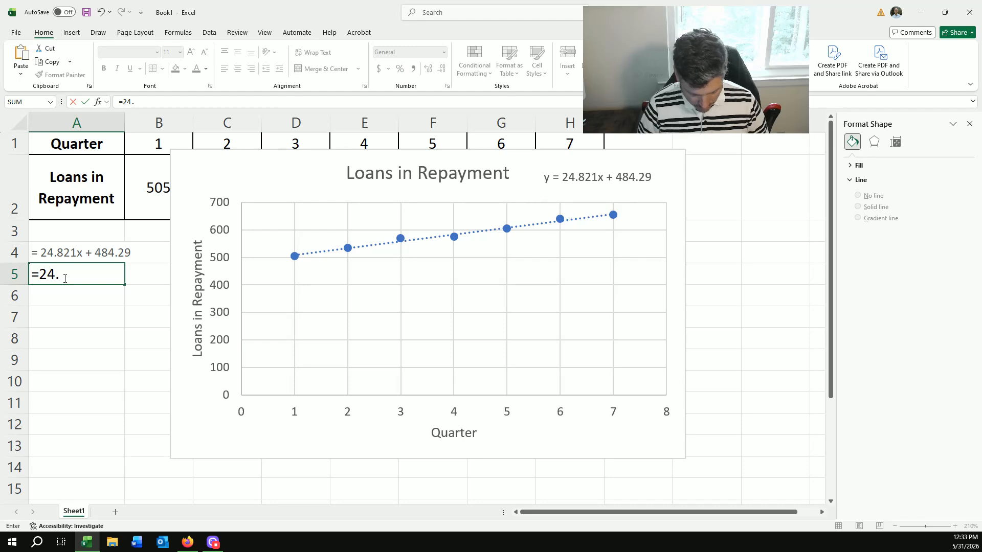
{"action": "type", "text": "8*"}
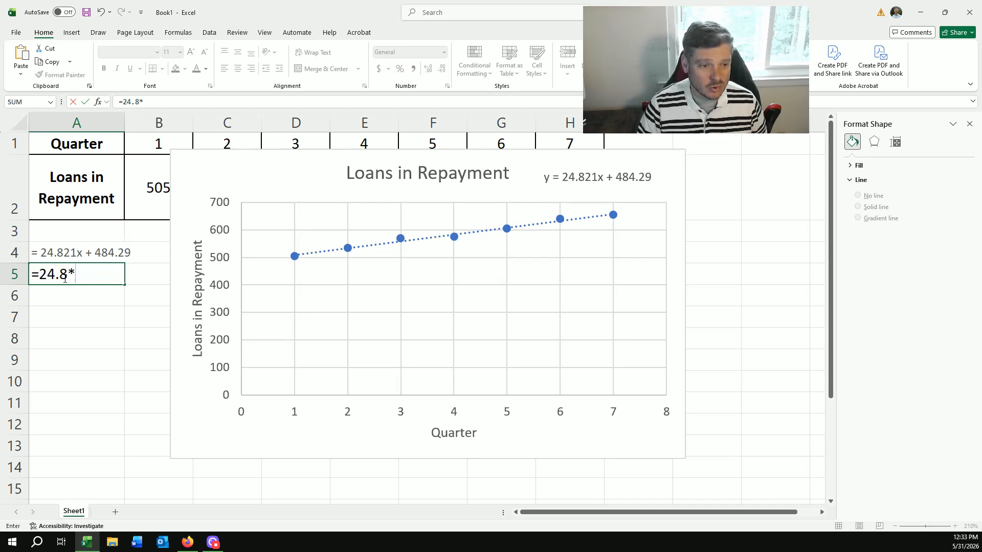
{"action": "type", "text": "8+"}
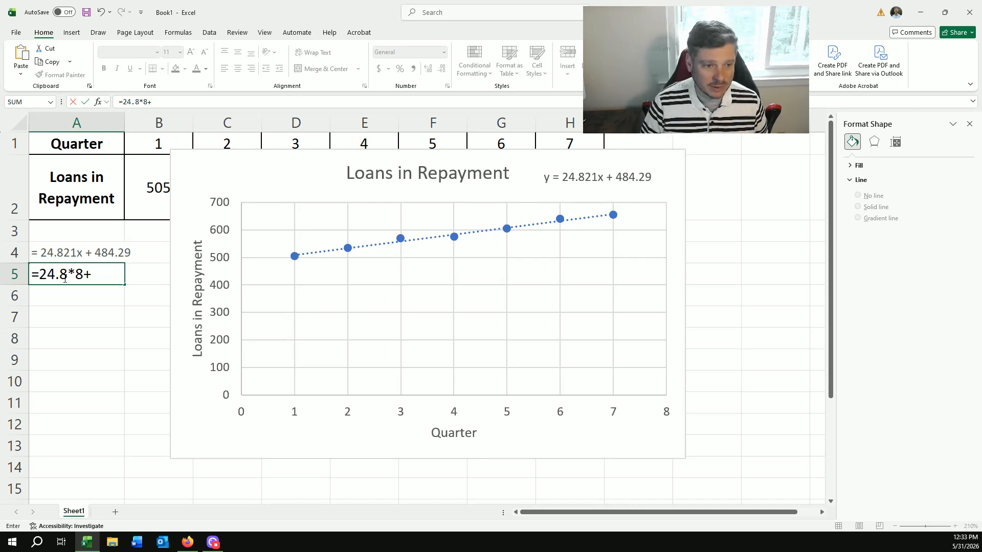
{"action": "type", "text": "484"}
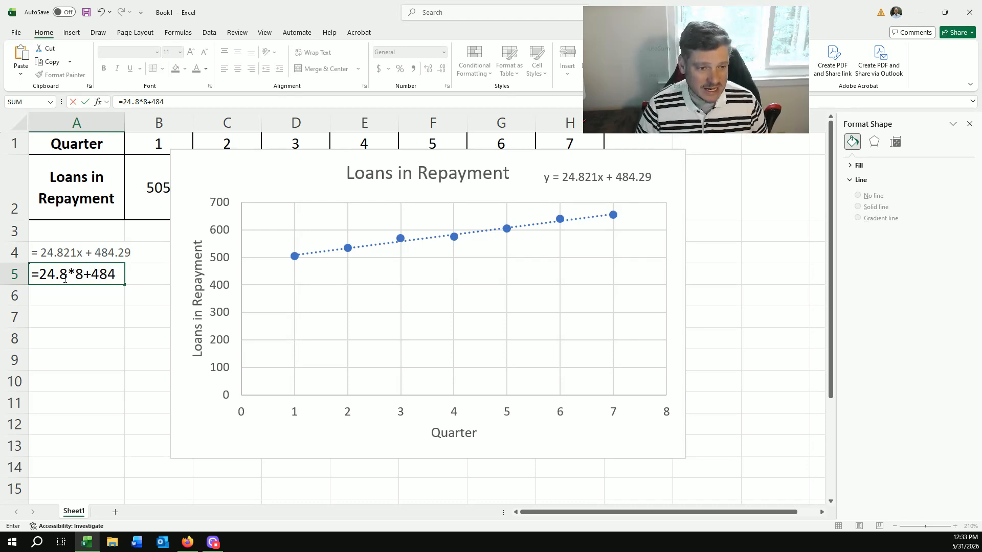
{"action": "type", "text": ".3"}
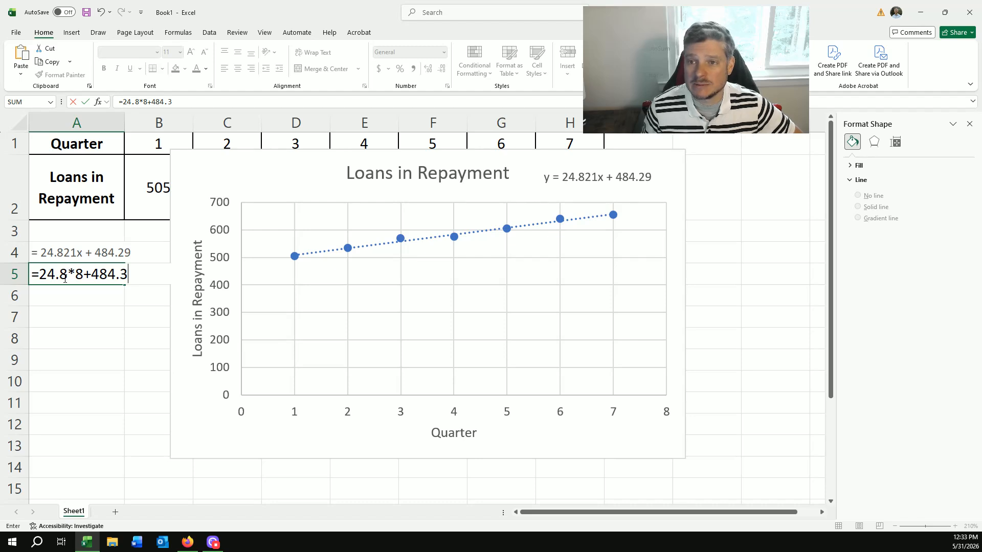
{"action": "key", "text": "Return"}
{"action": "left_click", "coordinate": [64, 278]}
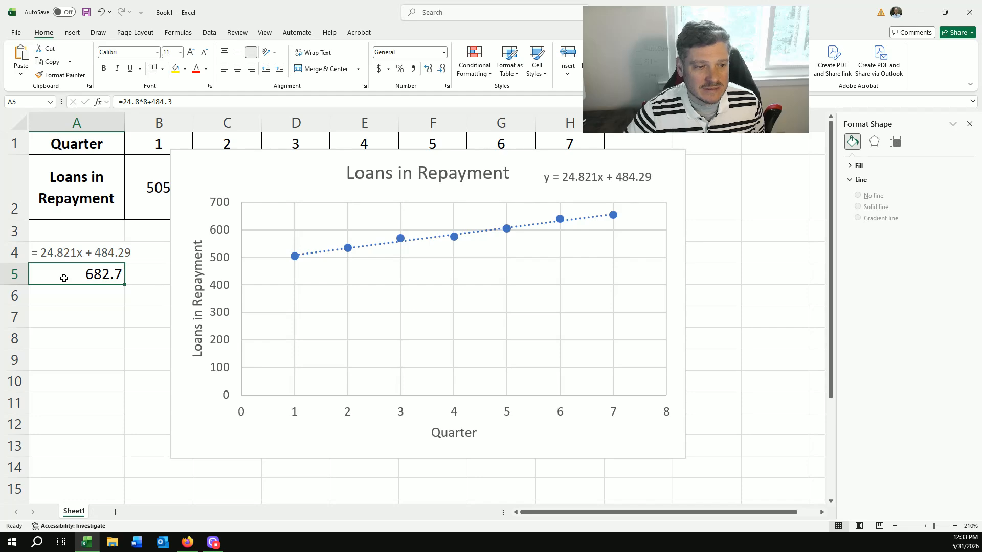
Step: Switch to the homework page in Firefox, enter 683 as the quarter 8 loan amount in part (b), and check the answer
{"action": "key", "text": "F10"}
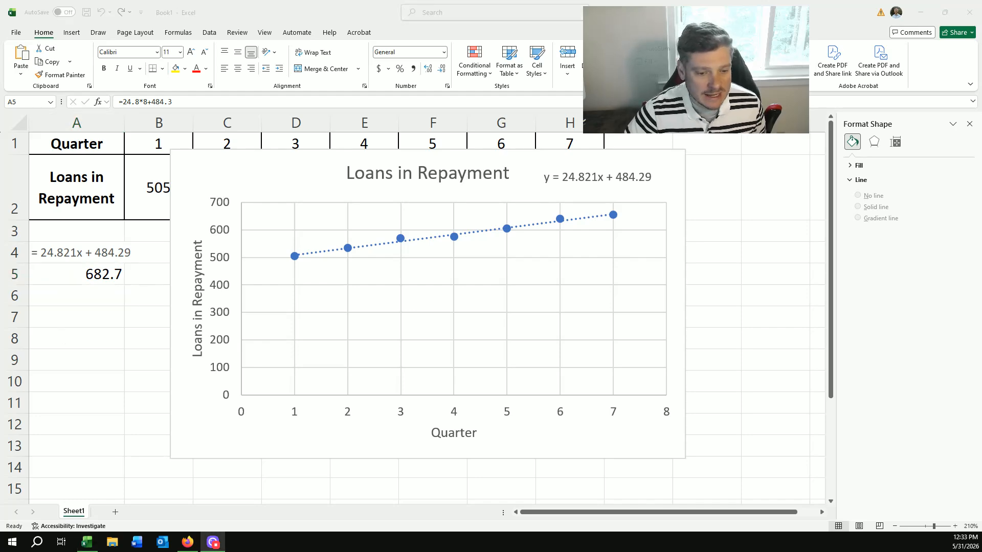
{"action": "left_click", "coordinate": [188, 541]}
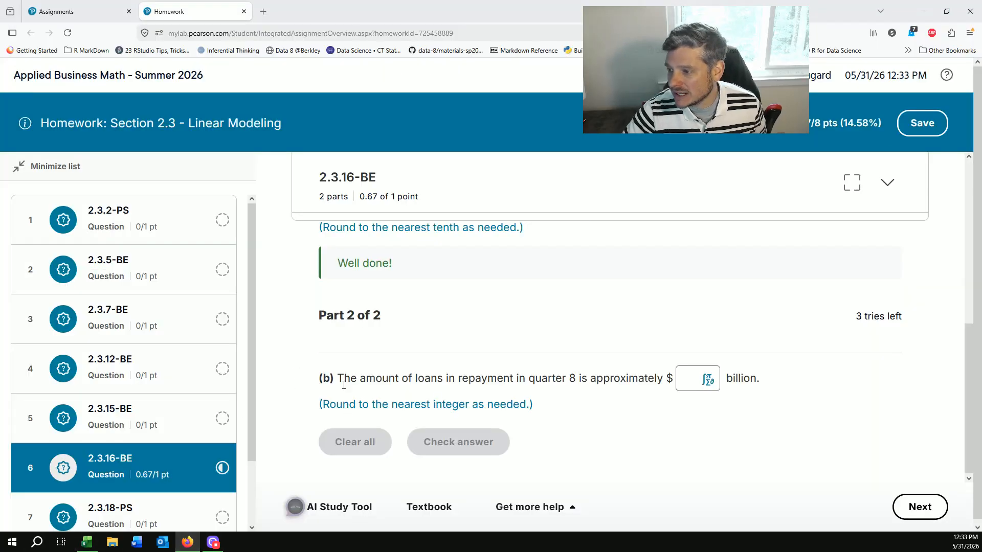
{"action": "left_click", "coordinate": [685, 381]}
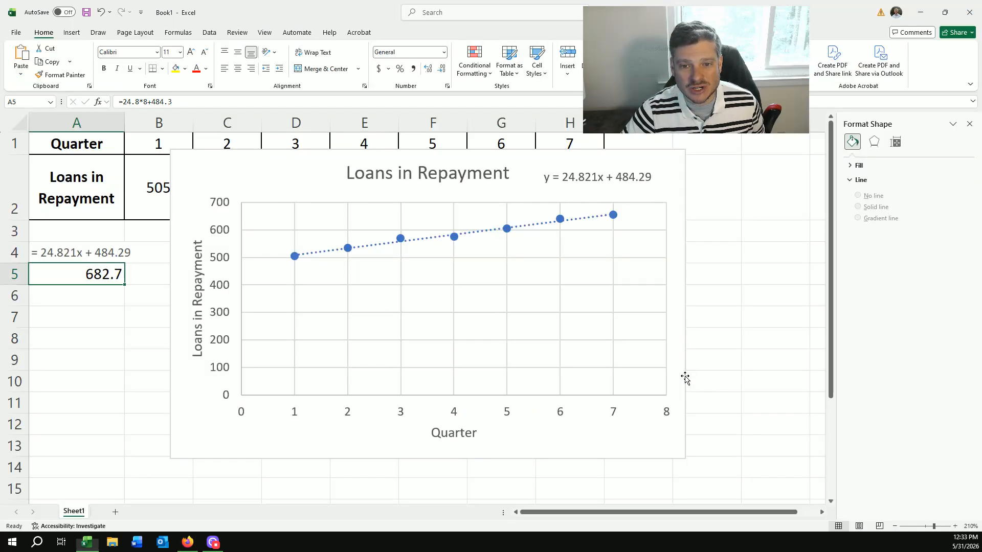
{"action": "key", "text": "alt+Tab"}
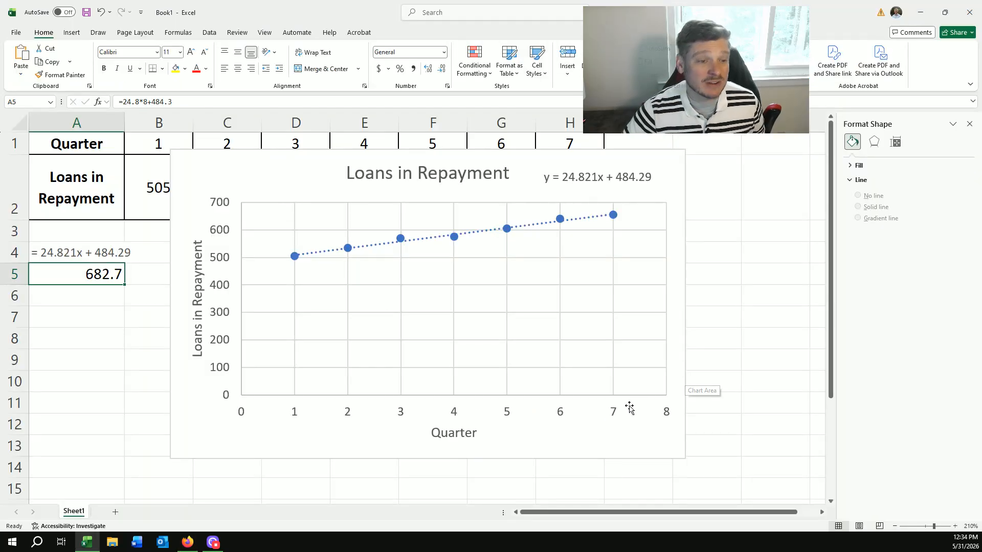
{"action": "key", "text": "alt+Tab"}
{"action": "type", "text": "6"}
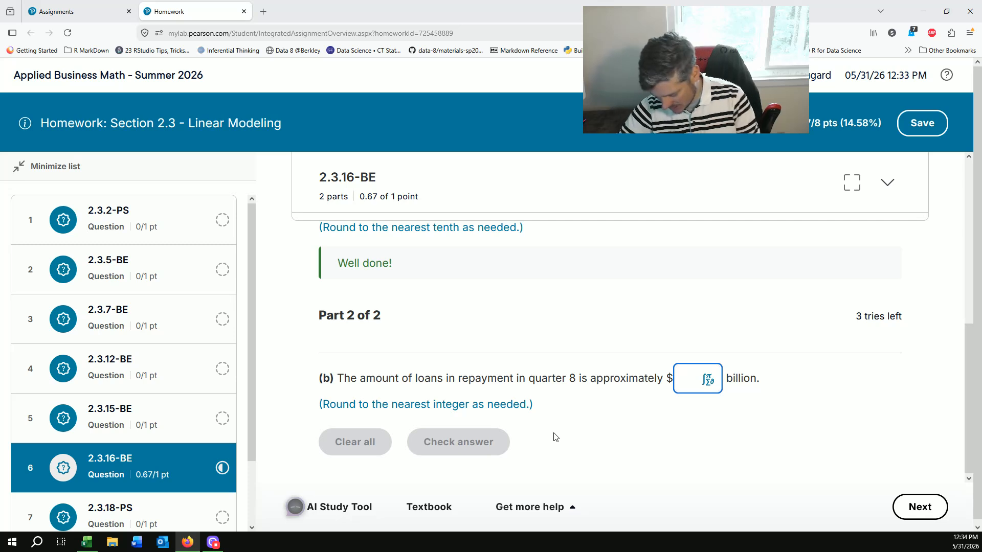
{"action": "type", "text": "83"}
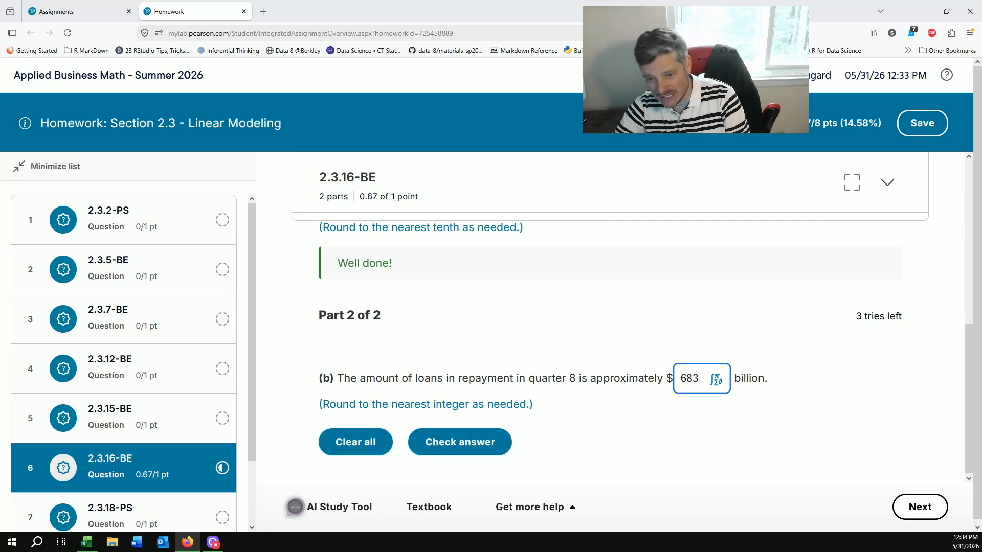
{"action": "left_click", "coordinate": [460, 443]}
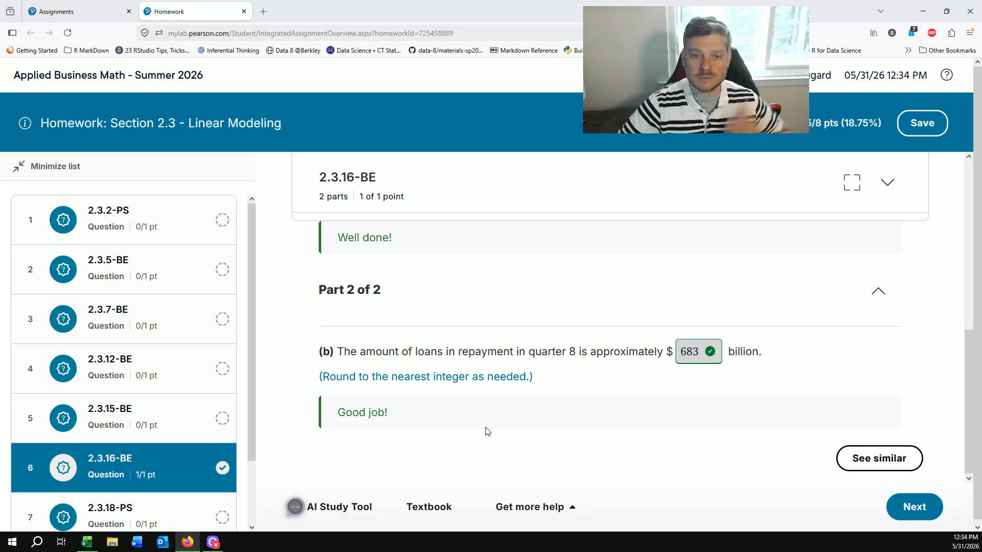
{"action": "scroll", "coordinate": [486, 431], "scroll_direction": "up", "scroll_amount": 6}
{"action": "scroll", "coordinate": [527, 408], "scroll_direction": "down", "scroll_amount": 2}
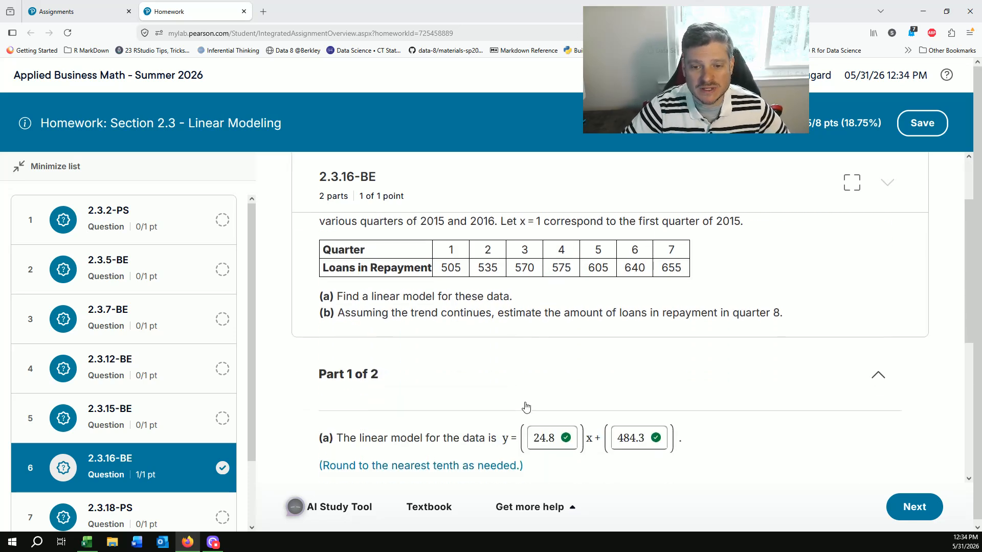